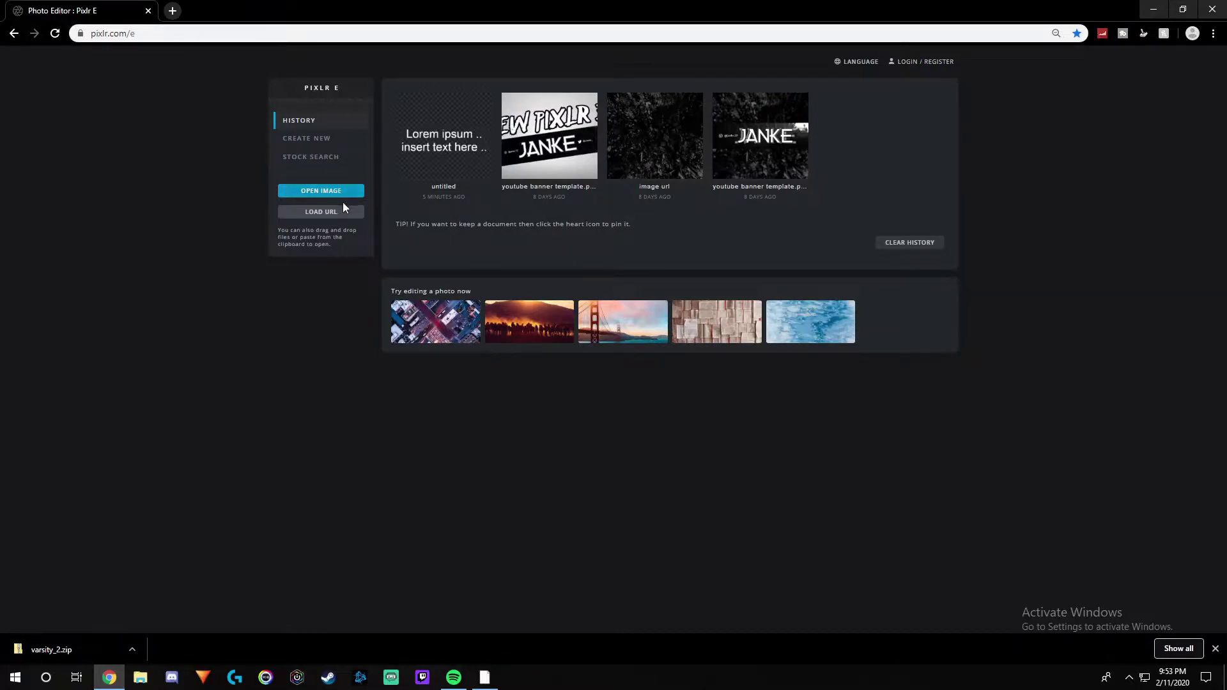
# - Create a blank canvas from the 800×600 Web small preset
pyautogui.click(316, 140)
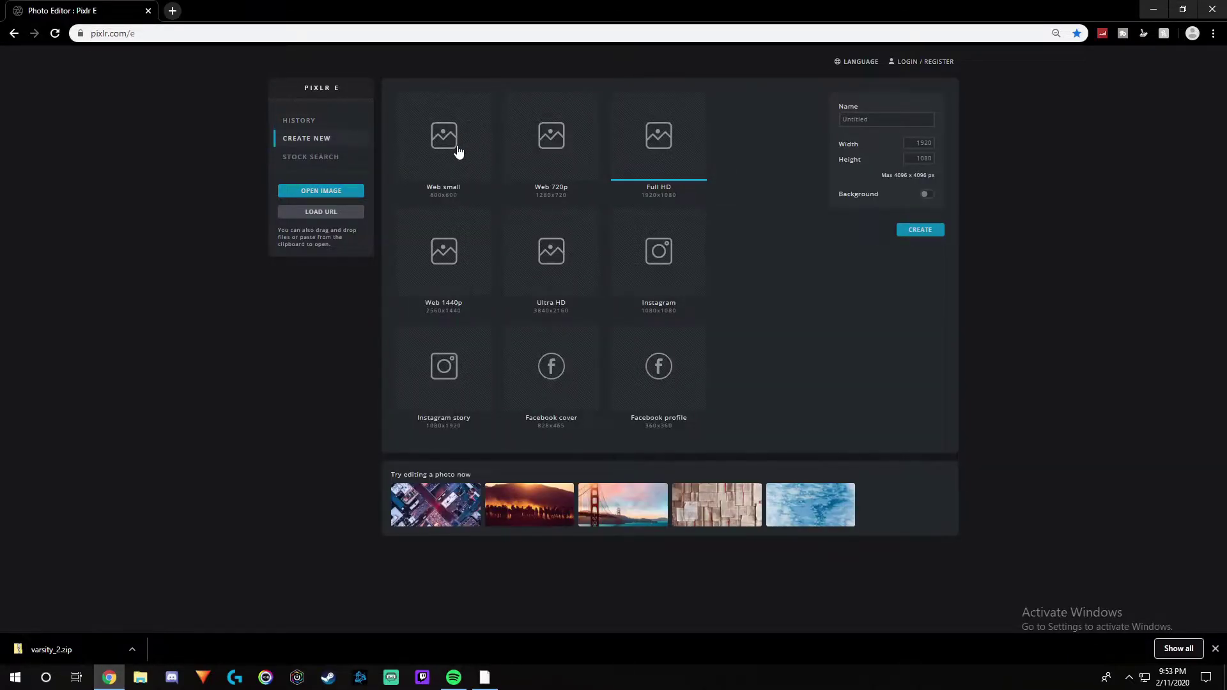
pyautogui.click(459, 152)
pyautogui.click(924, 233)
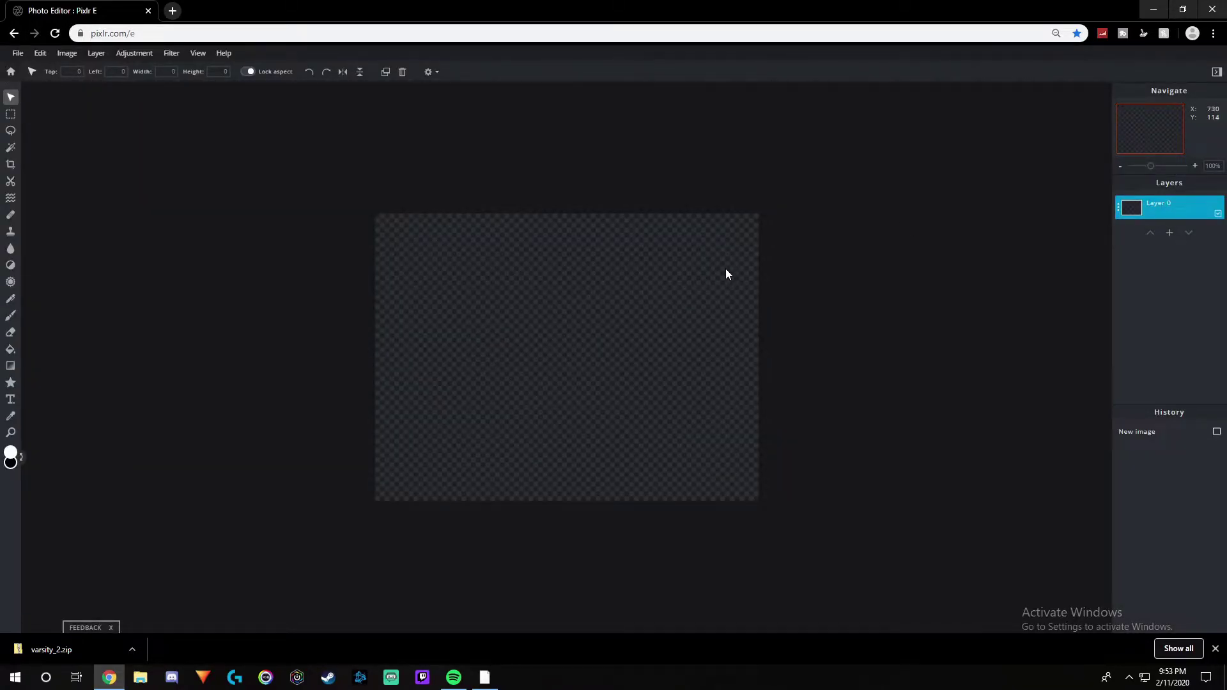
# - Add a new text layer on the canvas and delete its Lorem Ipsum placeholder
pyautogui.click(10, 400)
pyautogui.click(513, 350)
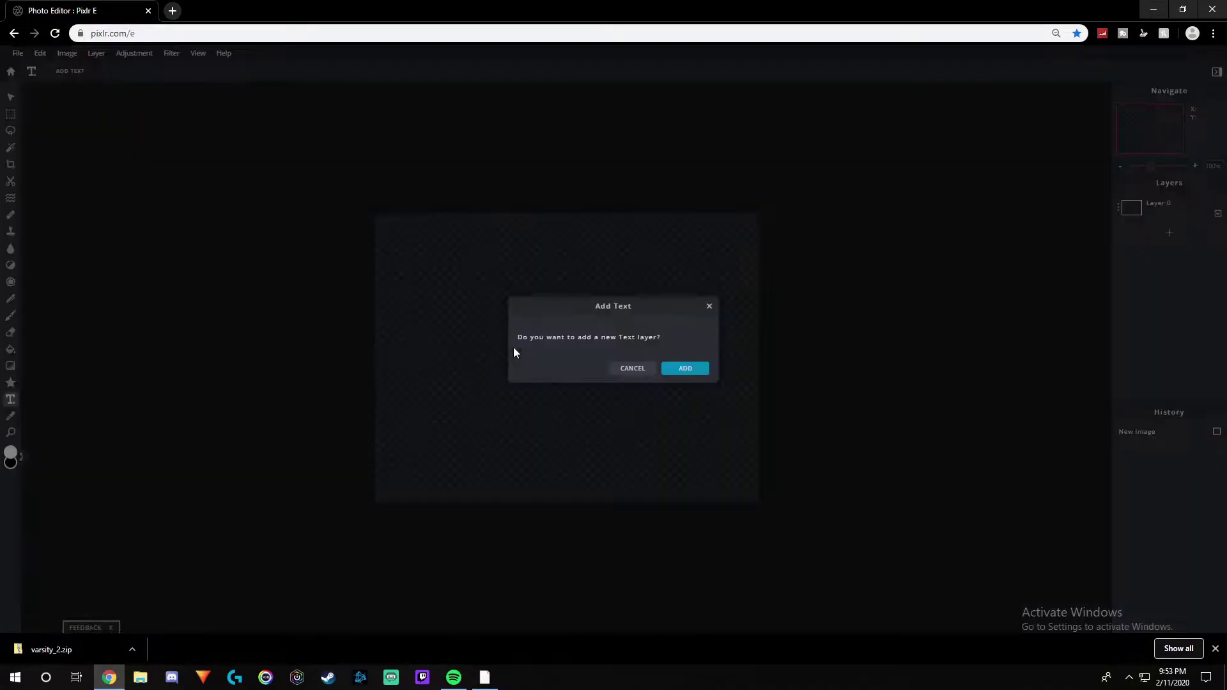
pyautogui.click(683, 372)
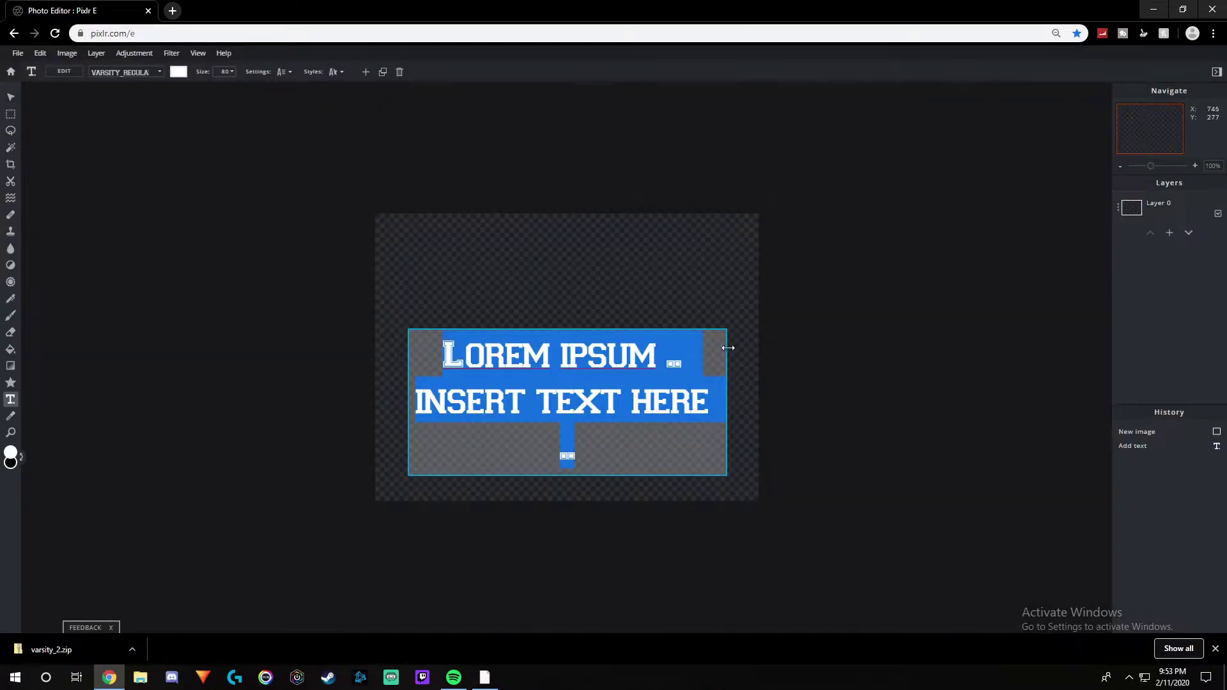
pyautogui.click(612, 444)
pyautogui.moveTo(598, 451); pyautogui.dragTo(442, 356)
pyautogui.press('BackSpace')
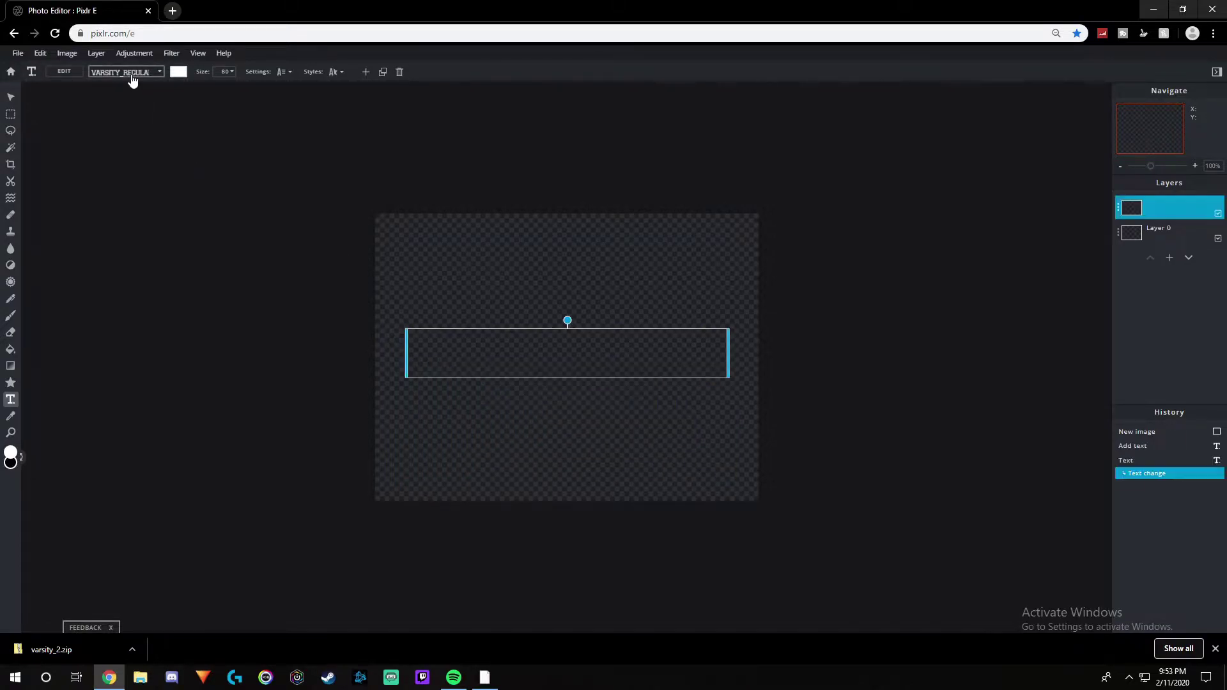
# - Peek at the font dropdown and close it again
pyautogui.click(158, 78)
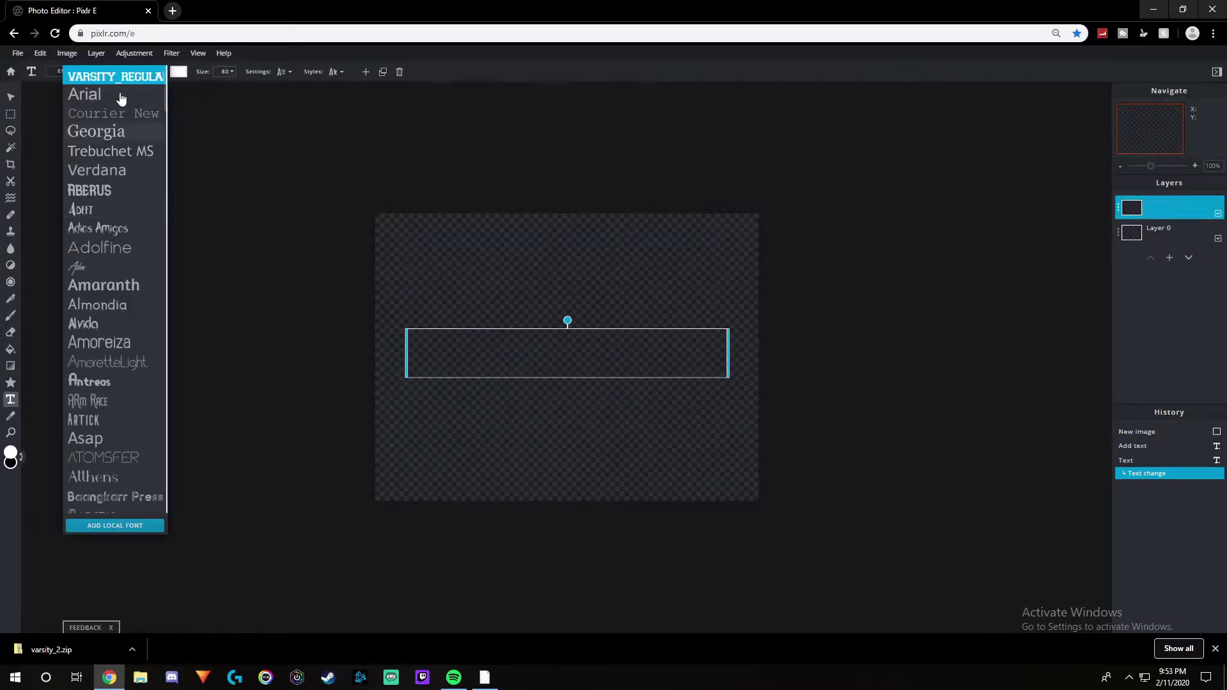
pyautogui.click(229, 140)
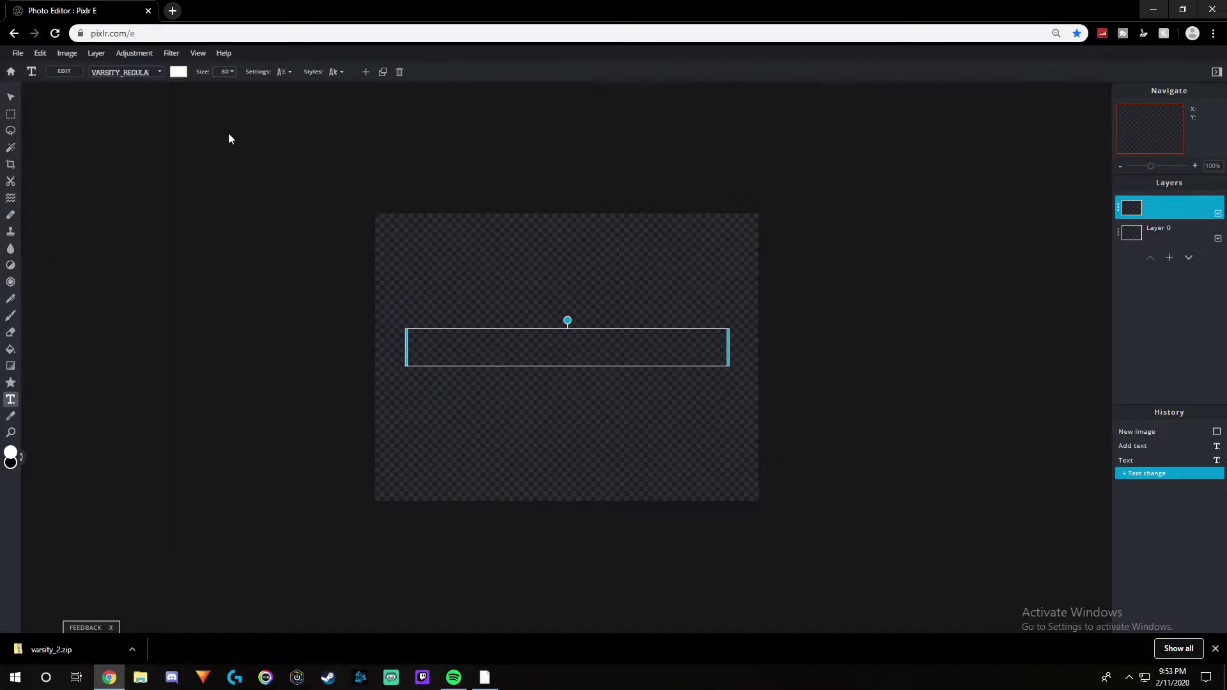
# - Load dafont.com in a new Chrome tab
pyautogui.click(174, 10)
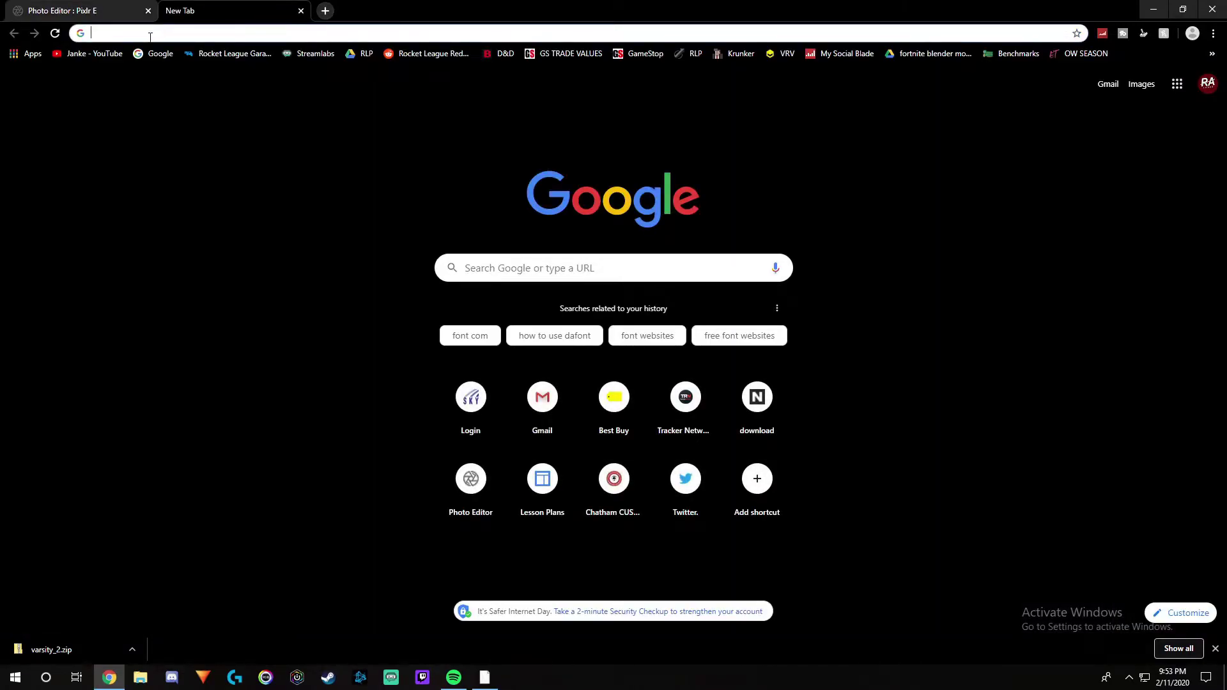
pyautogui.write('dafo')
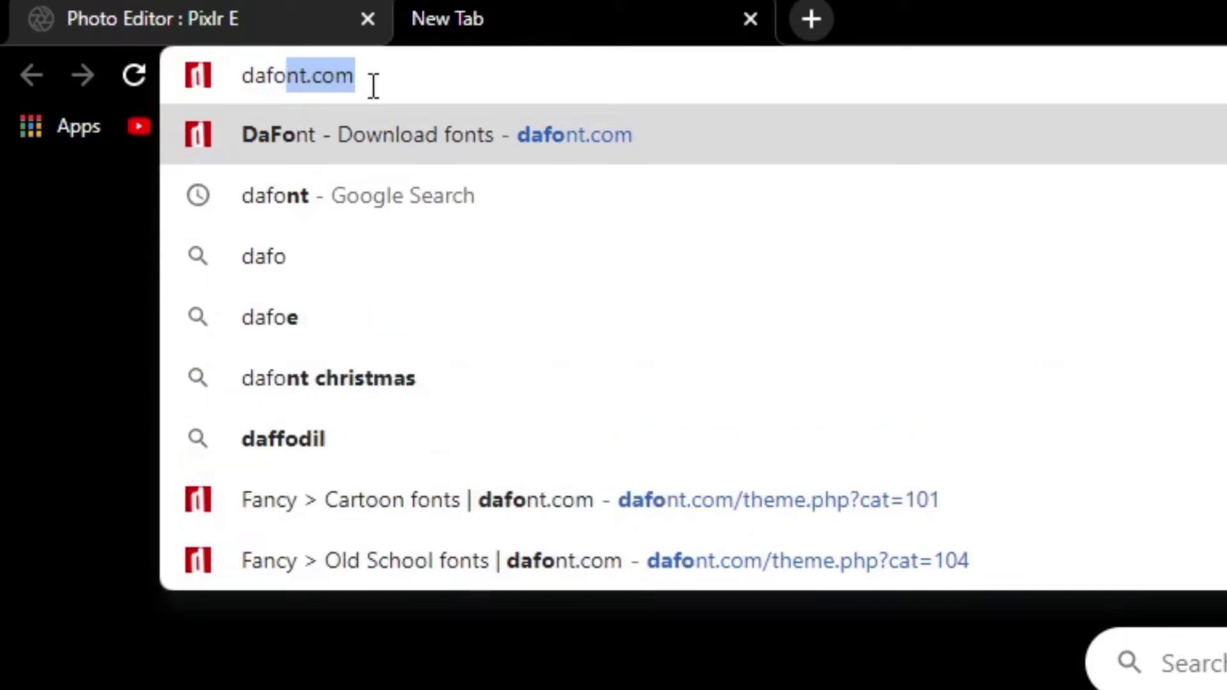
pyautogui.write('nt.com')
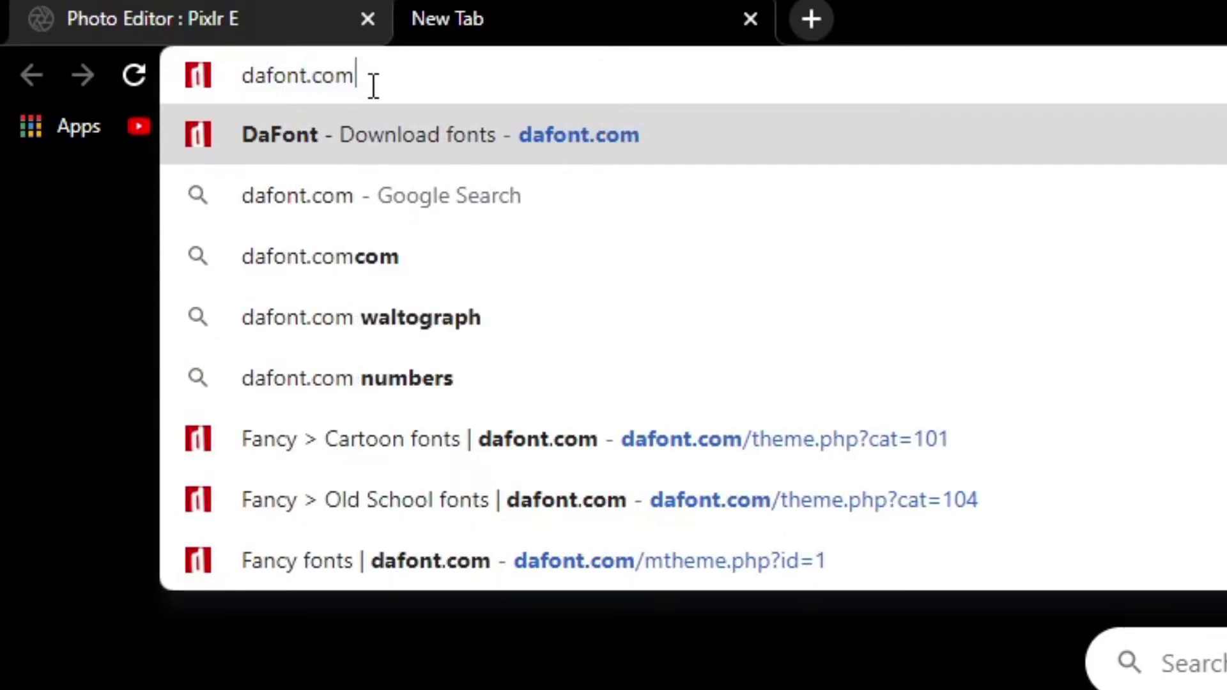
pyautogui.press('Return')
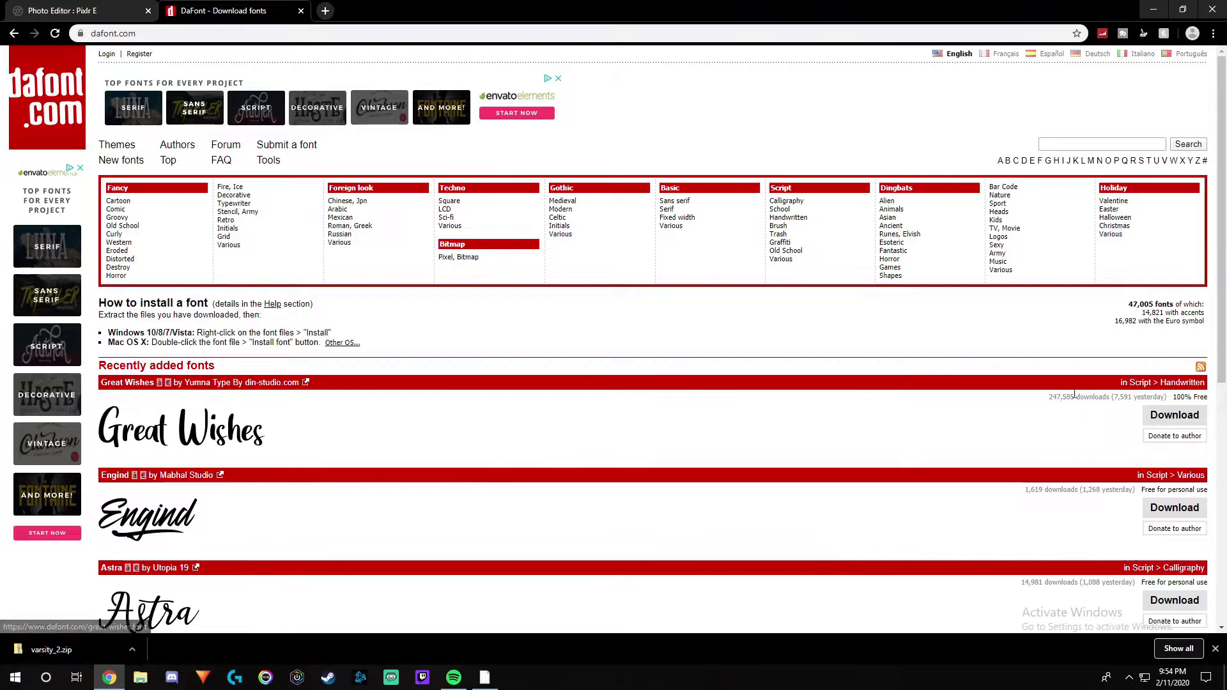
# - Go to the Distorted category and download the Bugfast font
pyautogui.moveTo(1055, 400); pyautogui.dragTo(1075, 403)
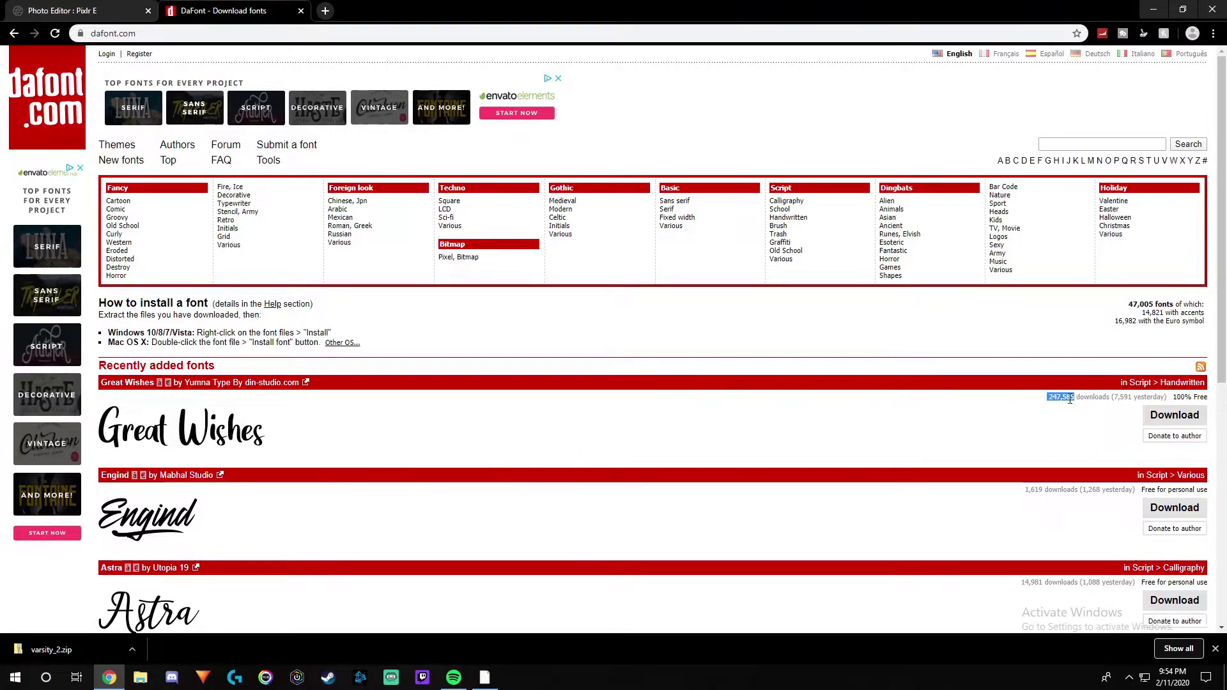
pyautogui.click(1070, 401)
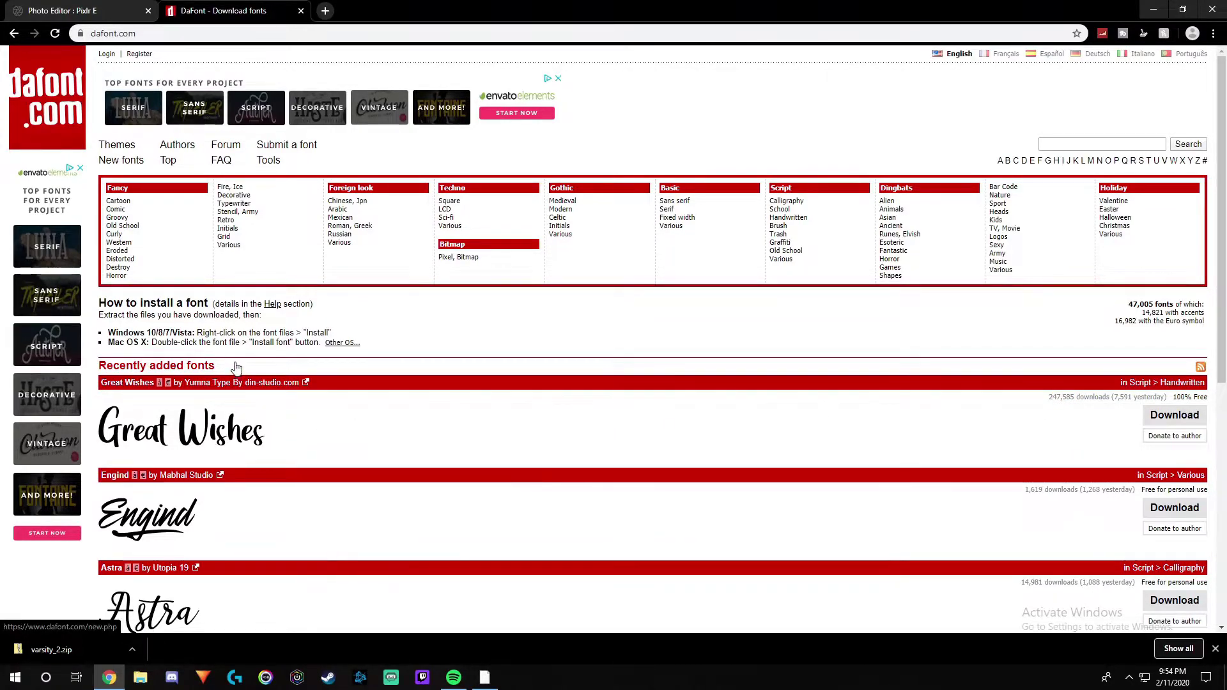
pyautogui.scroll(-1, 238, 367)
pyautogui.scroll(-2, 237, 363)
pyautogui.scroll(-1, 236, 355)
pyautogui.scroll(-1, 237, 336)
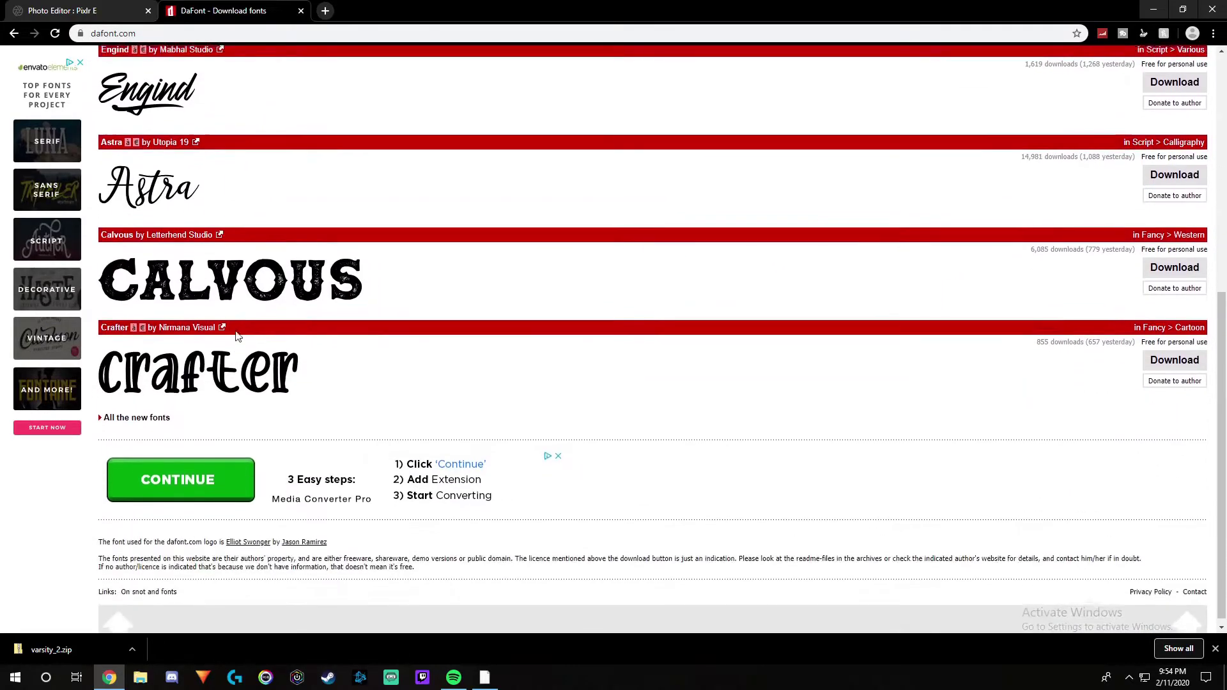
pyautogui.scroll(5, 236, 336)
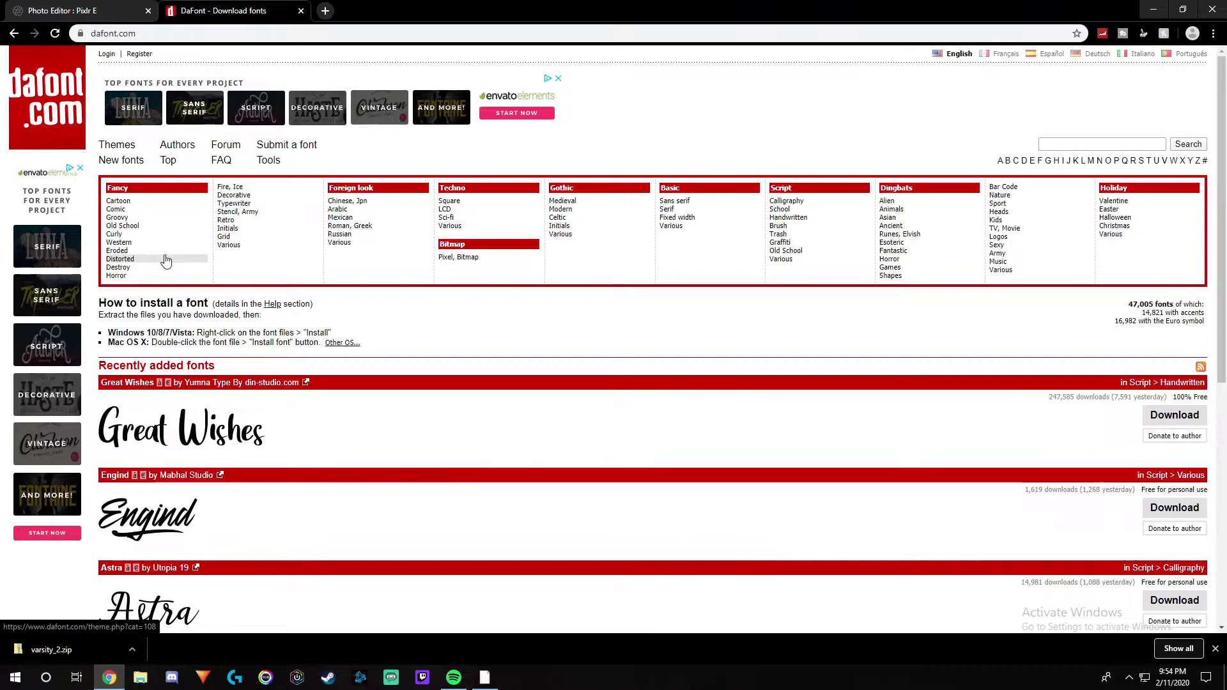
pyautogui.click(165, 261)
pyautogui.scroll(-5, 331, 344)
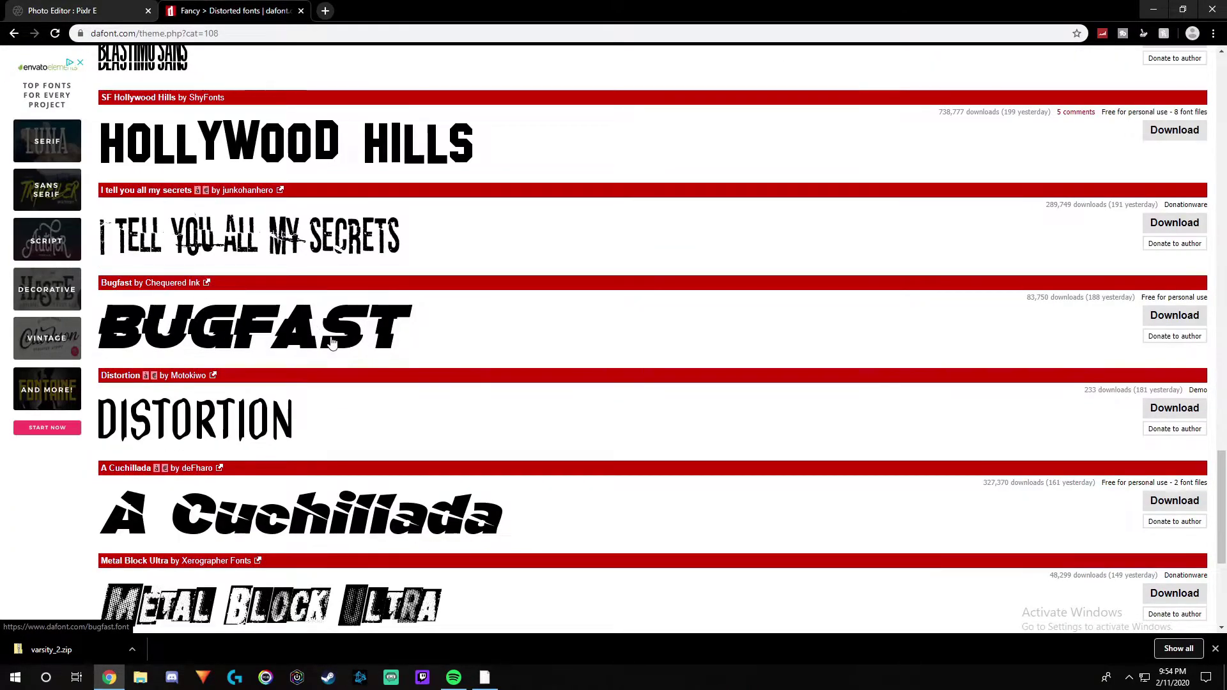
pyautogui.click(1176, 316)
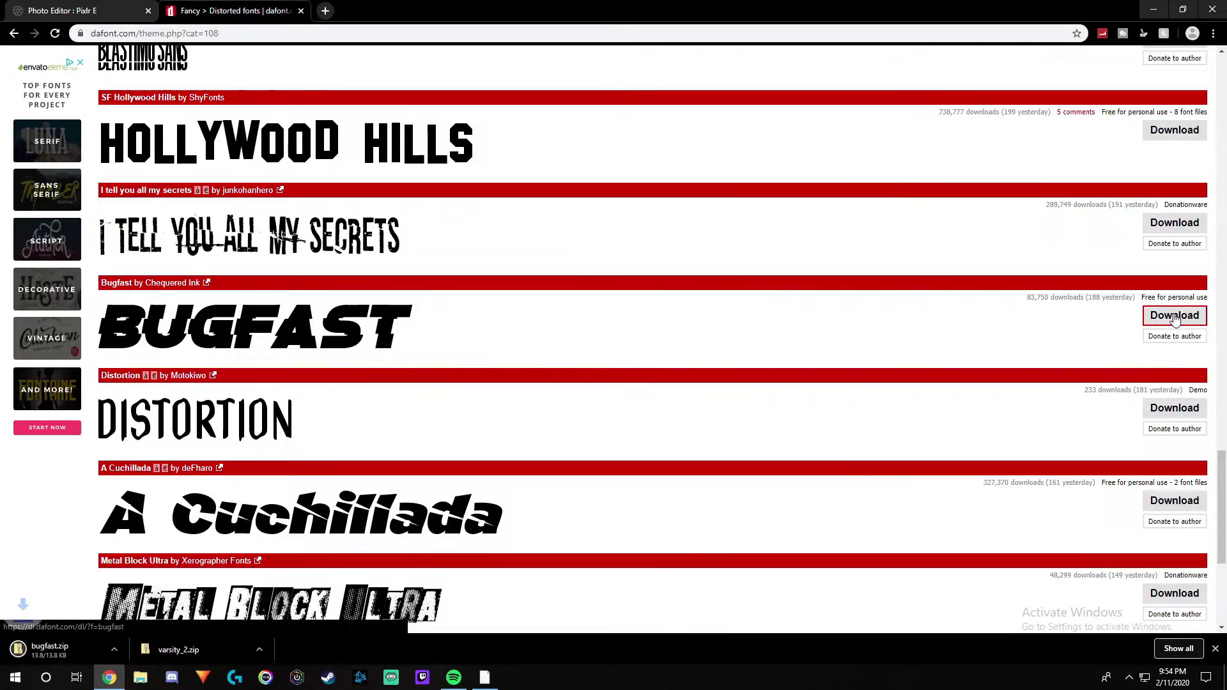
# - Drag Bugfast.otf out of the downloaded zip into Downloads and check it there
pyautogui.click(96, 650)
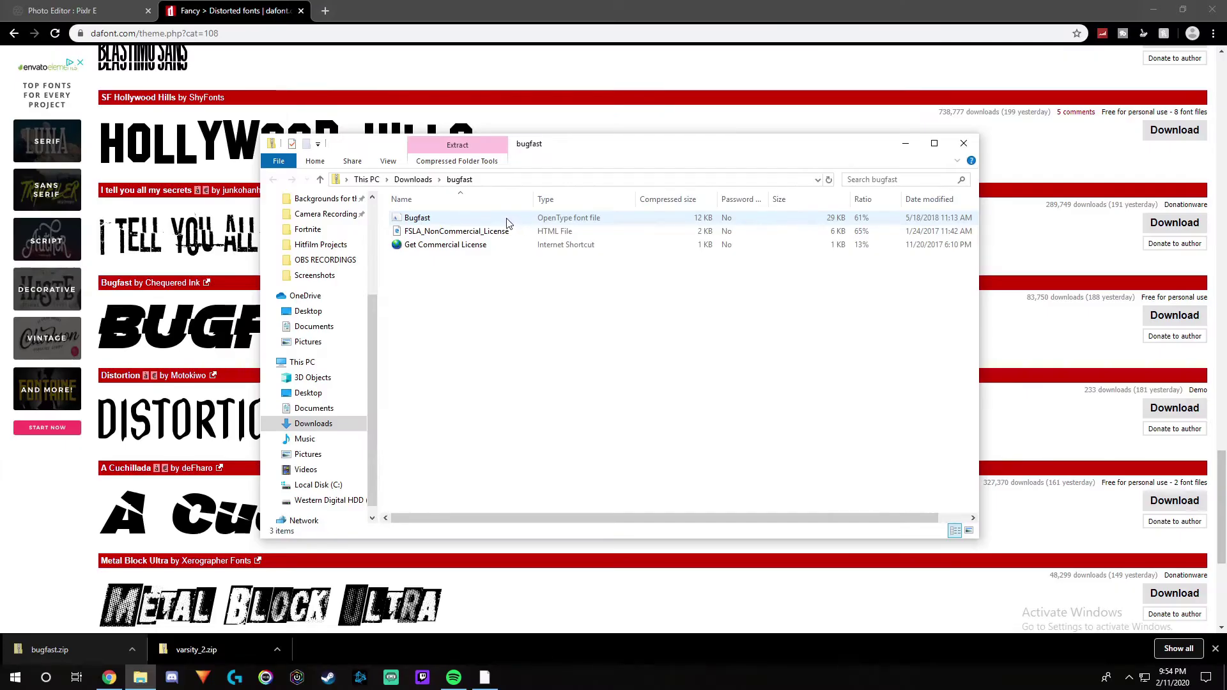
pyautogui.moveTo(502, 223)
pyautogui.mouseDown()
pyautogui.moveTo(487, 224)
pyautogui.moveTo(326, 428)
pyautogui.mouseUp()
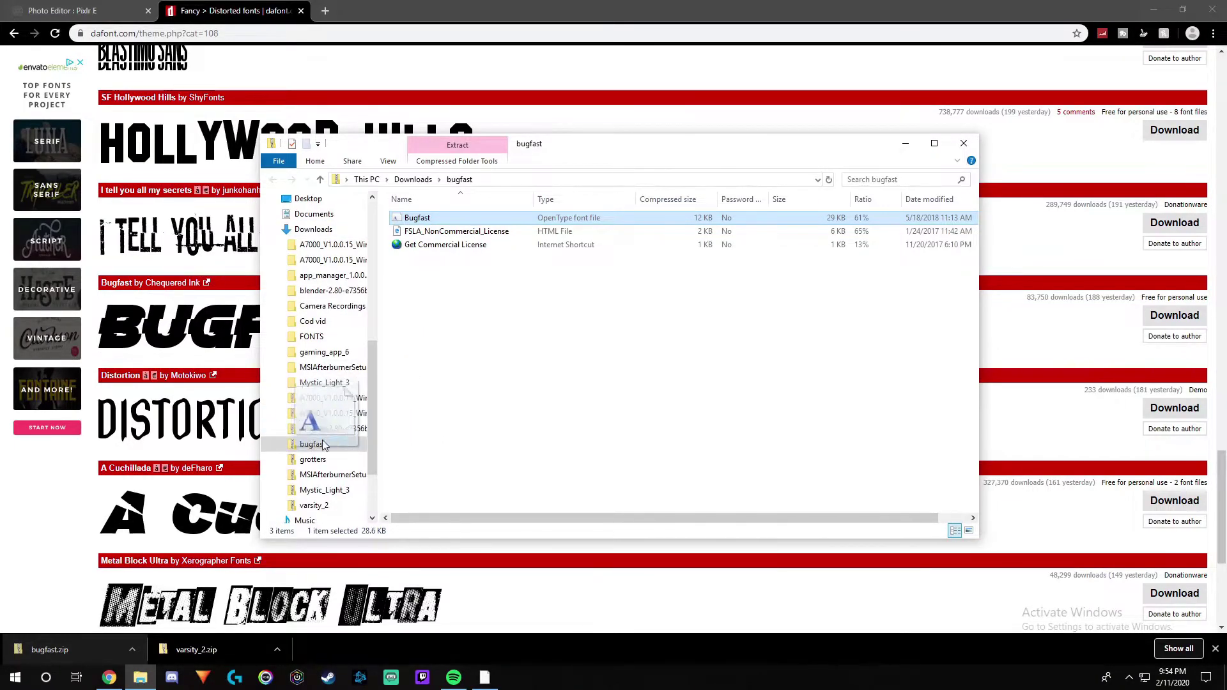
pyautogui.moveTo(327, 428); pyautogui.dragTo(316, 469)
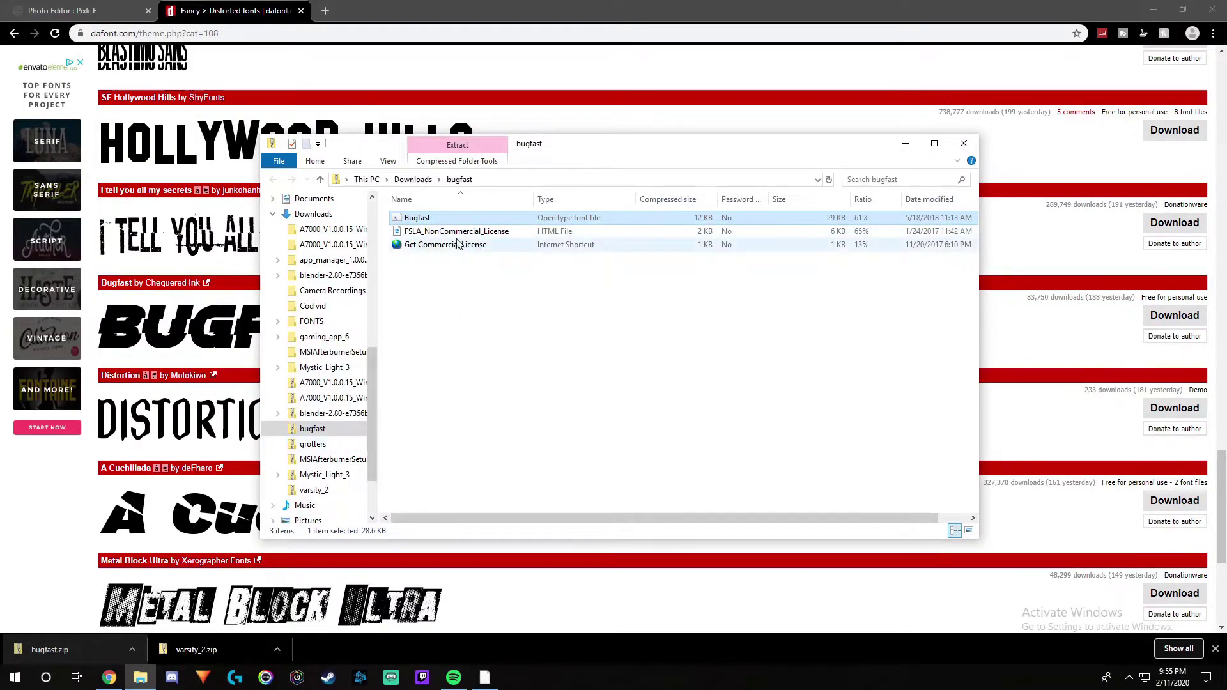
pyautogui.scroll(-2, 329, 400)
pyautogui.scroll(3, 328, 335)
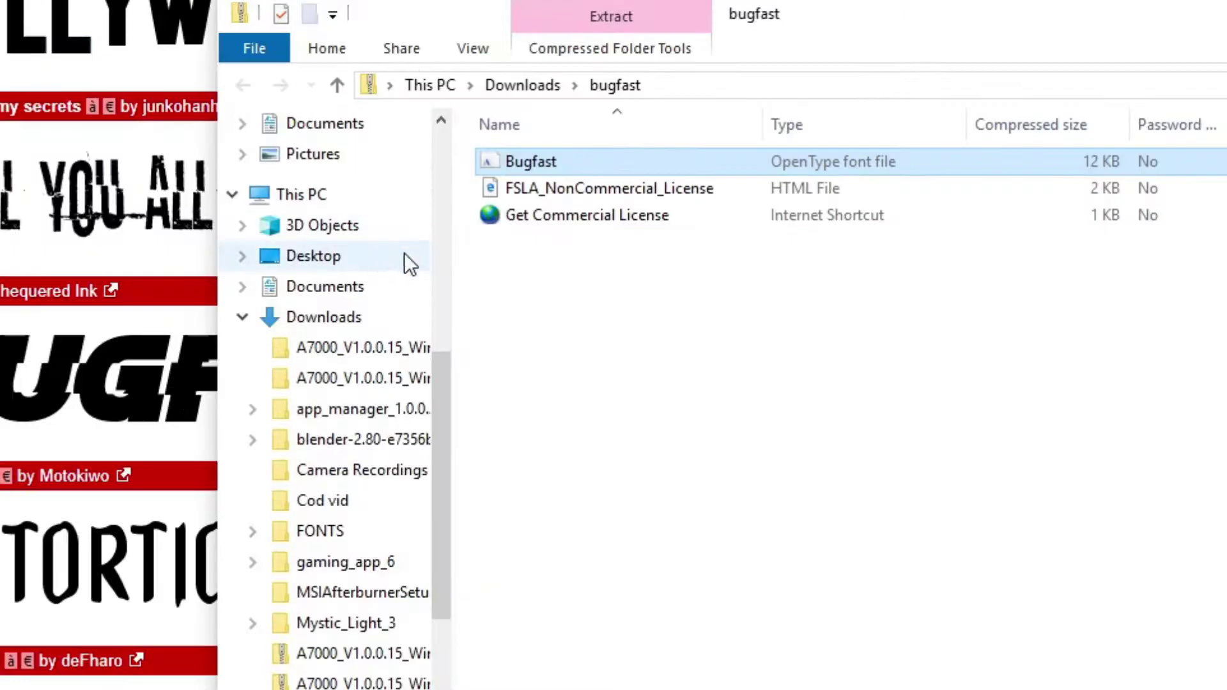
pyautogui.moveTo(462, 219)
pyautogui.mouseDown()
pyautogui.moveTo(370, 271)
pyautogui.moveTo(330, 323)
pyautogui.mouseUp()
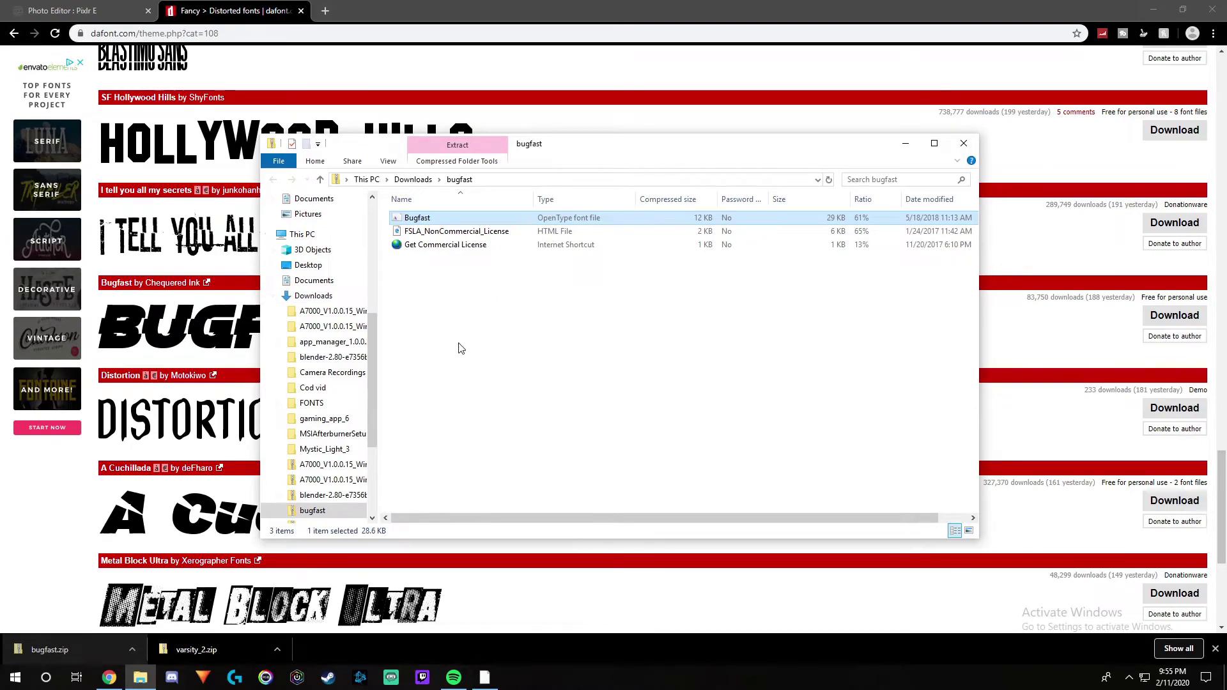
pyautogui.click(313, 296)
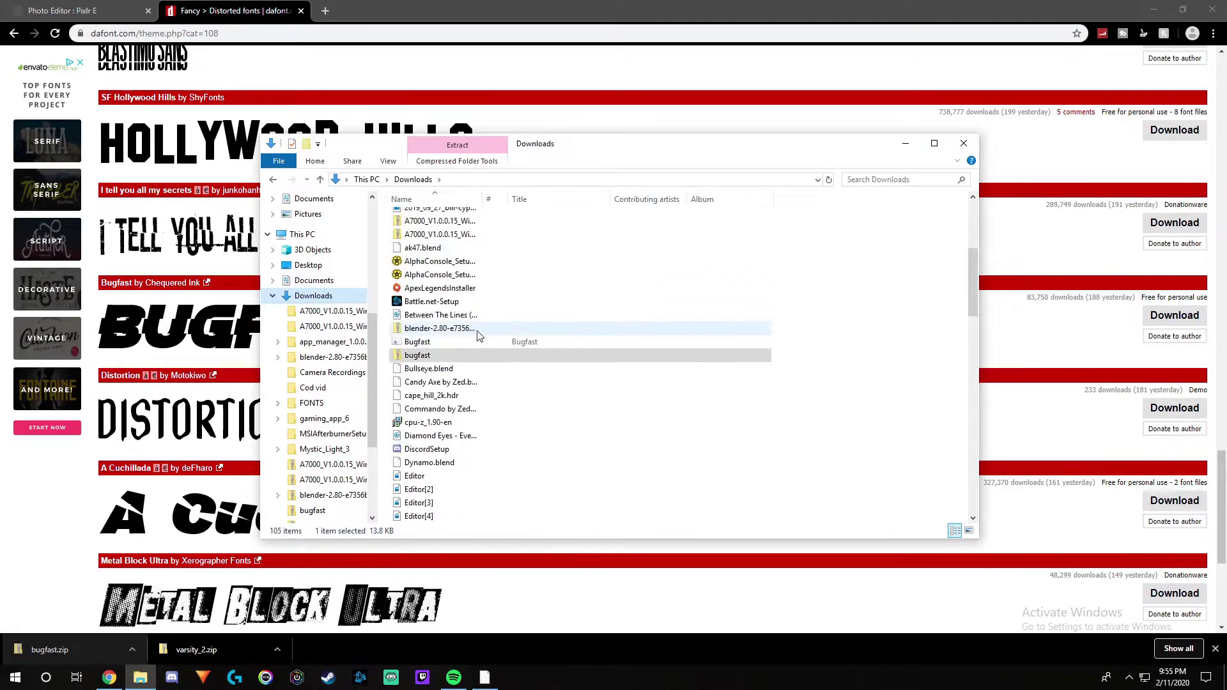
pyautogui.scroll(-1, 478, 337)
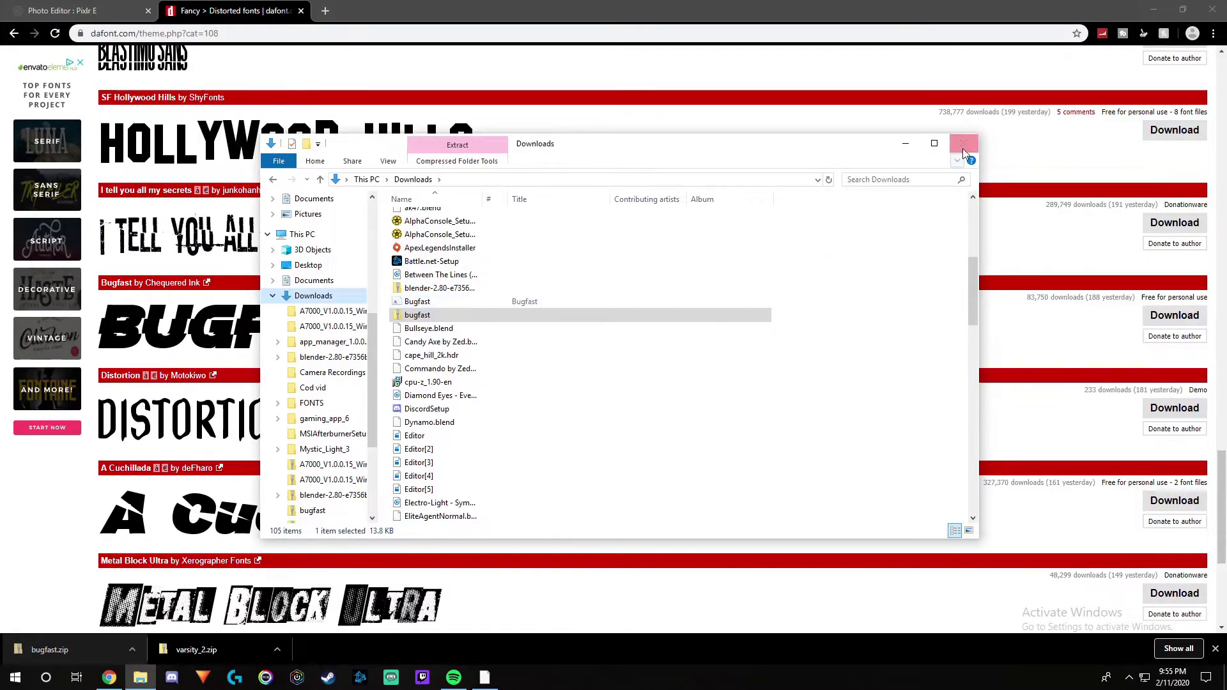
# - Back in Pixlr E, make the text layer read JANKE and bring up the font list
pyautogui.click(966, 149)
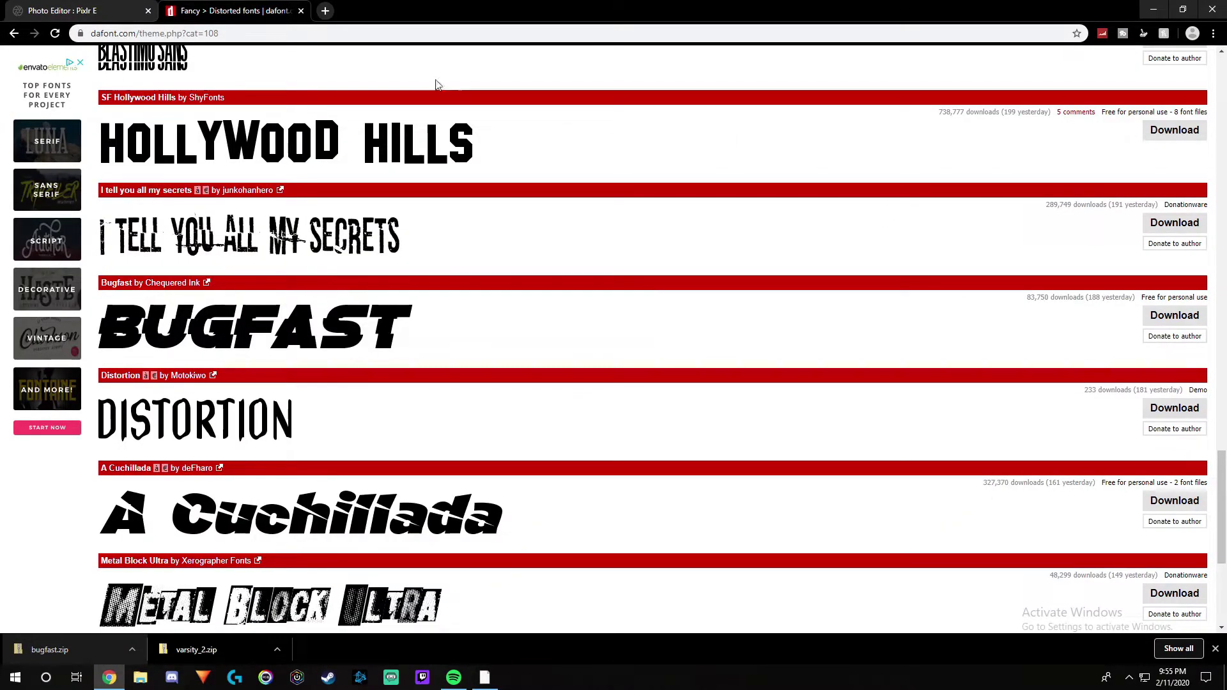
pyautogui.click(65, 9)
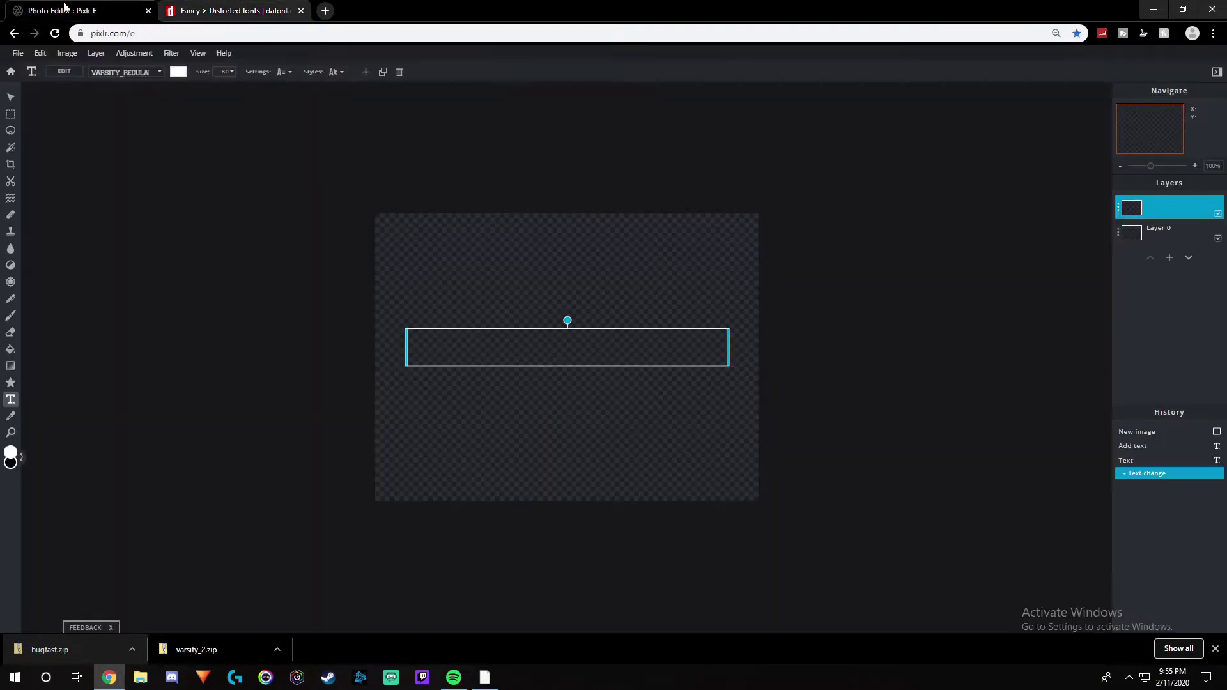
pyautogui.doubleClick(555, 346)
pyautogui.write('J')
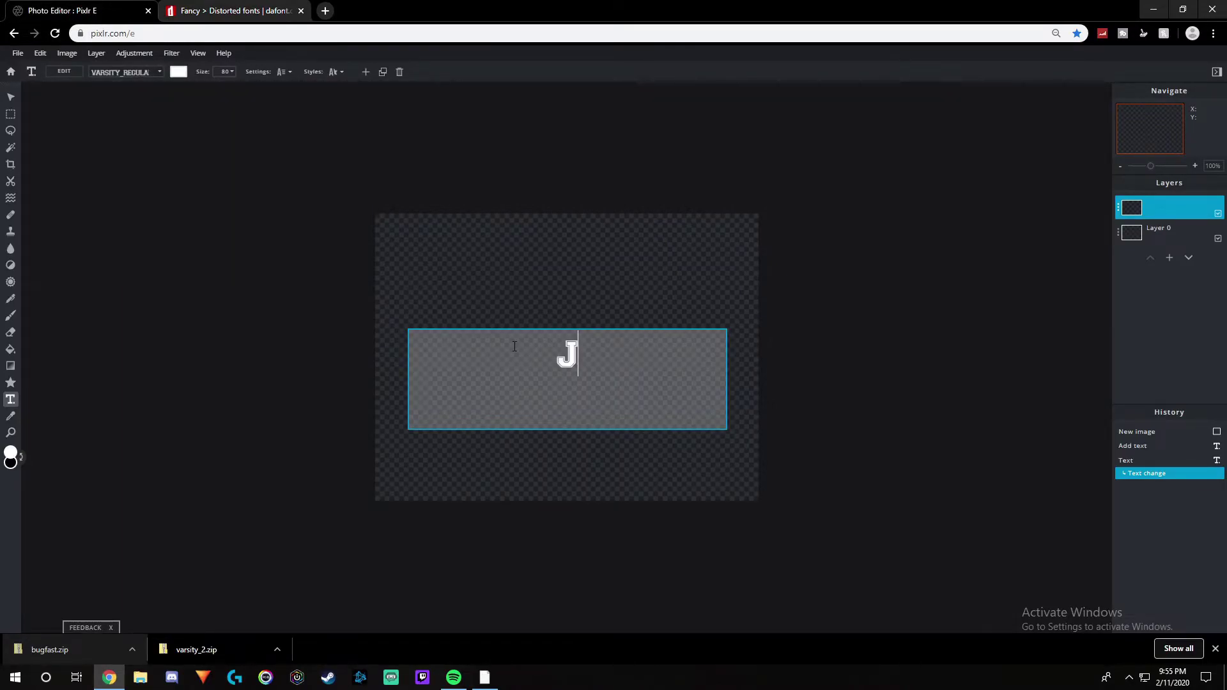
pyautogui.write('ANKE')
pyautogui.click(805, 279)
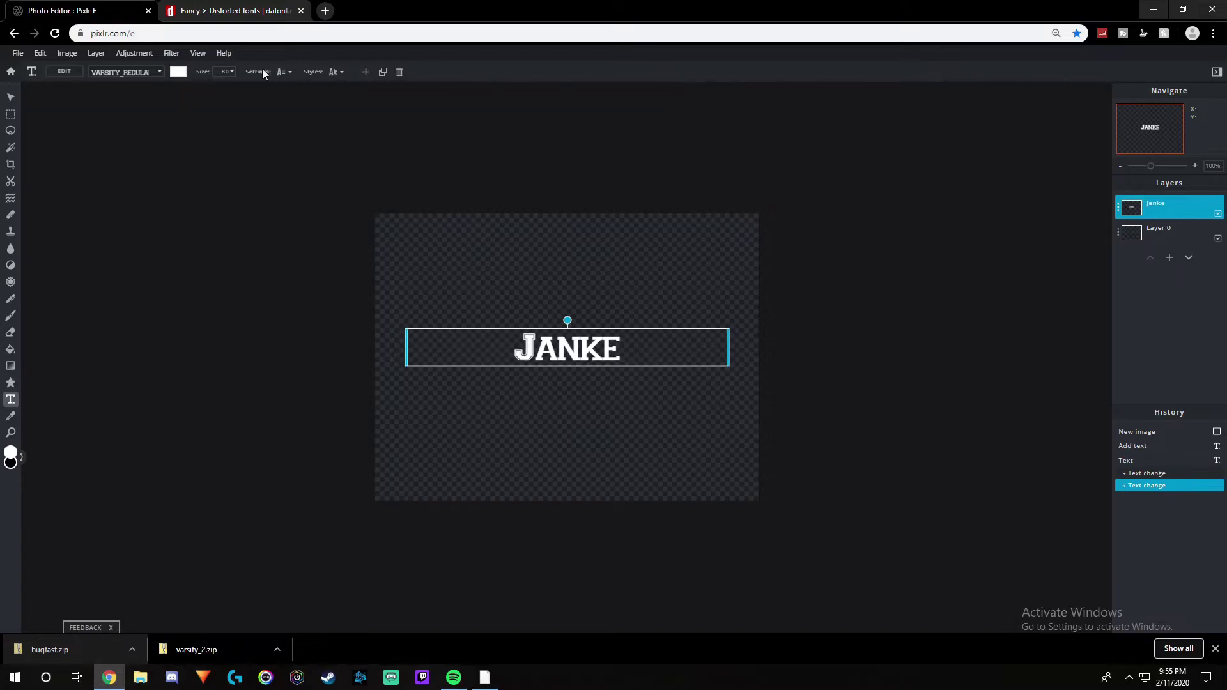
pyautogui.click(155, 73)
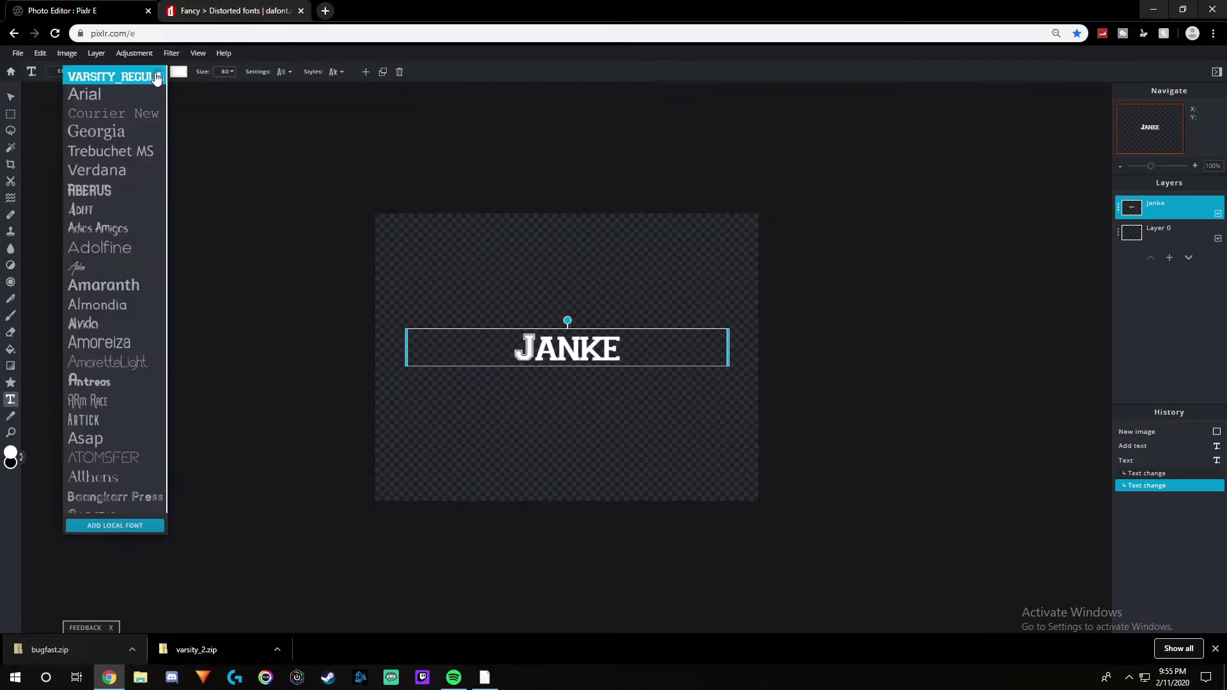
# - Add Bugfast.otf from Downloads as a local font
pyautogui.click(118, 527)
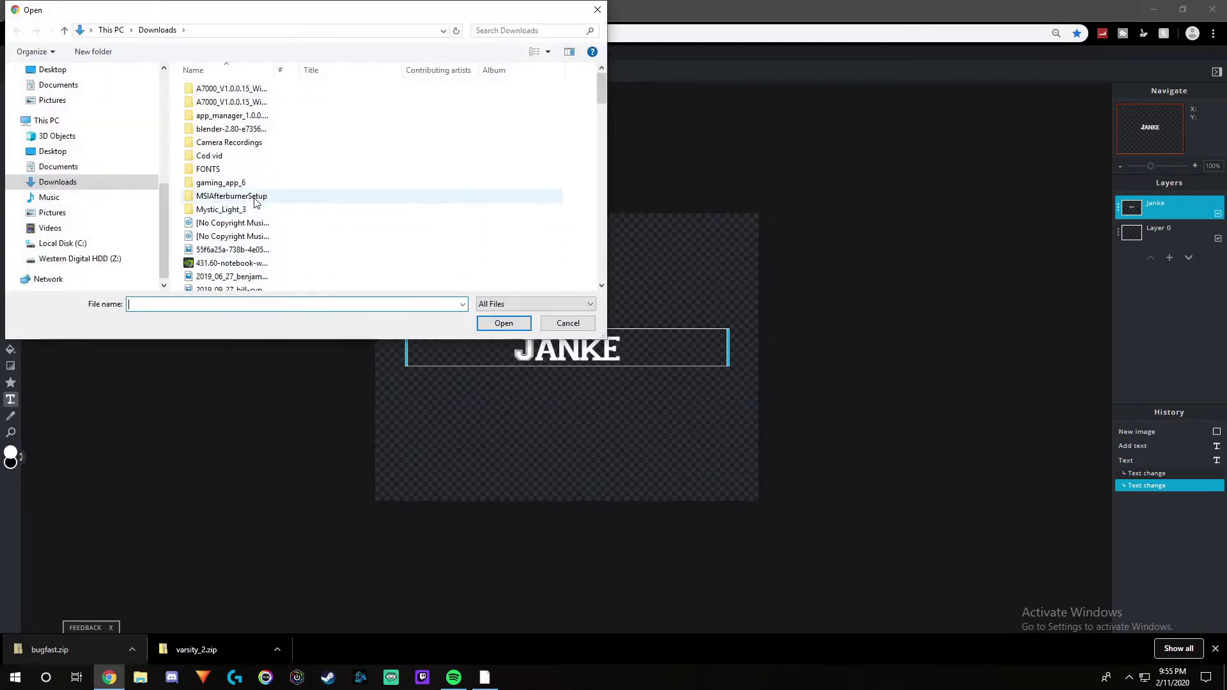
pyautogui.scroll(-1, 268, 207)
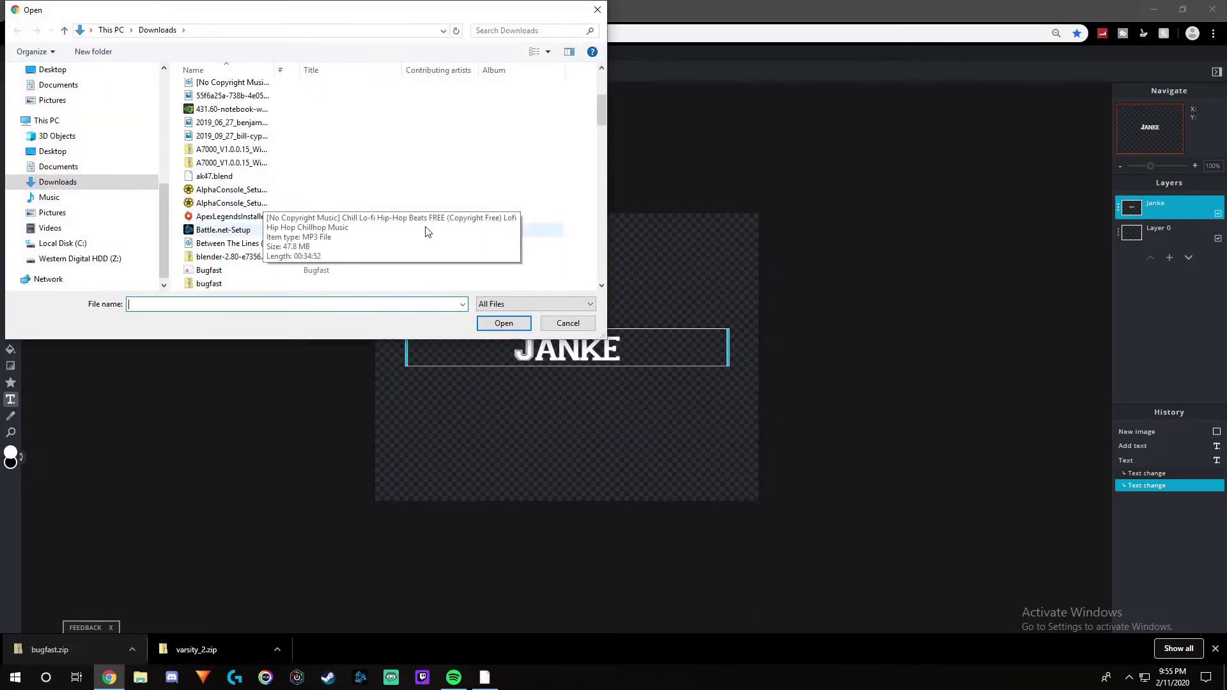
pyautogui.click(247, 276)
pyautogui.doubleClick(248, 277)
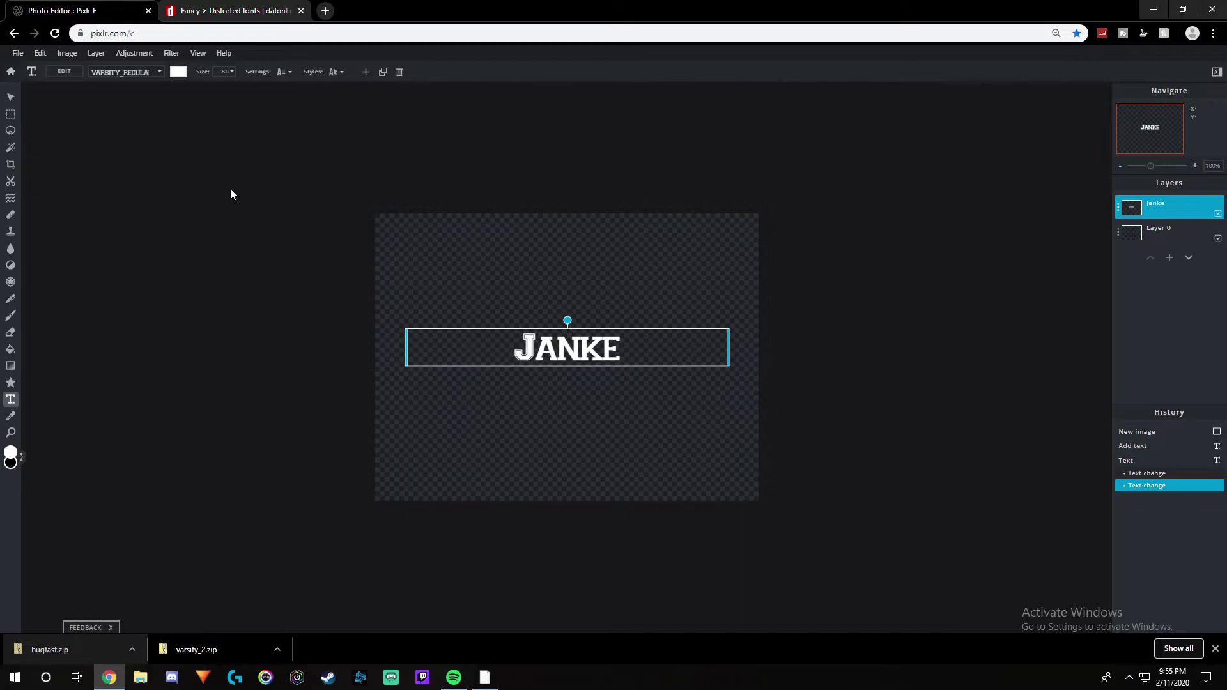
# - Apply BUGFAST from the top of the font list to the JANKE text
pyautogui.click(130, 73)
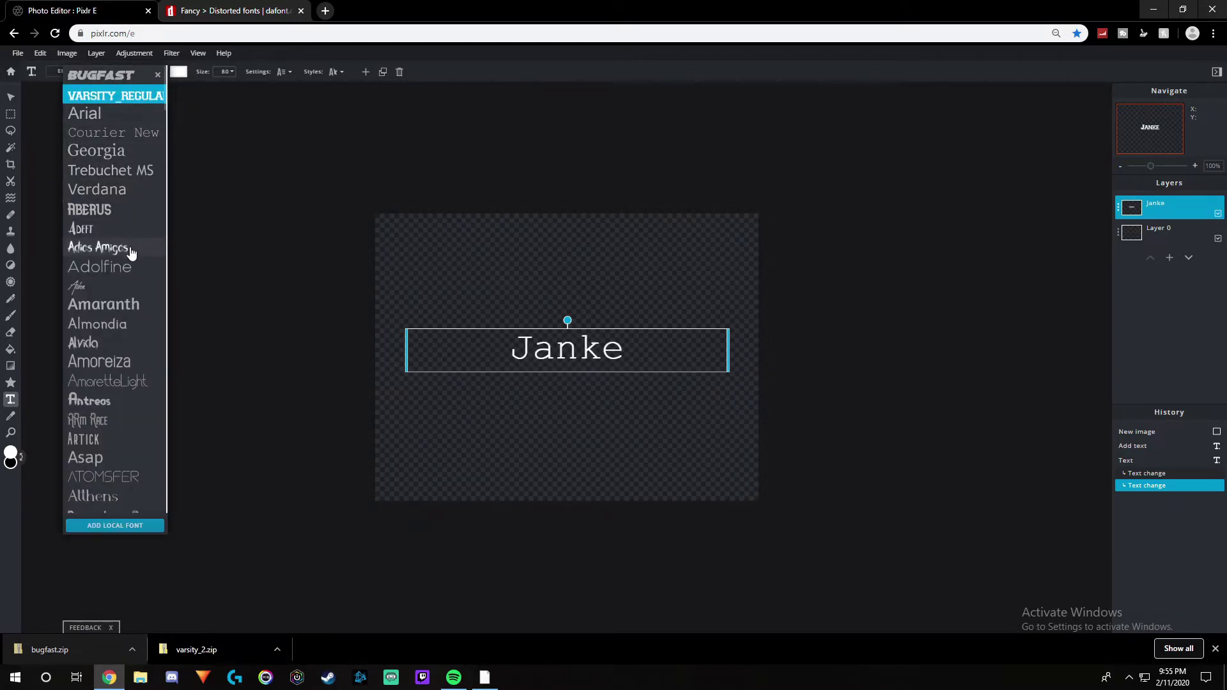
pyautogui.scroll(-2, 131, 252)
pyautogui.scroll(-1, 123, 255)
pyautogui.scroll(-1, 124, 309)
pyautogui.scroll(-2, 129, 330)
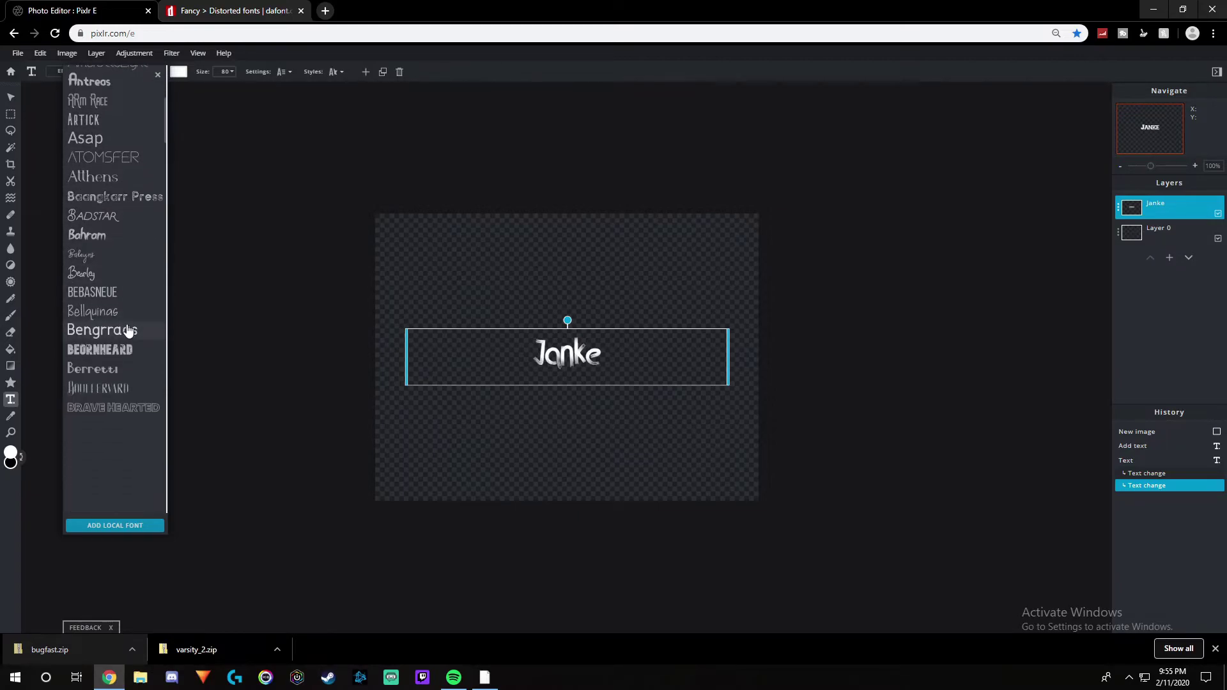
pyautogui.scroll(-1, 124, 320)
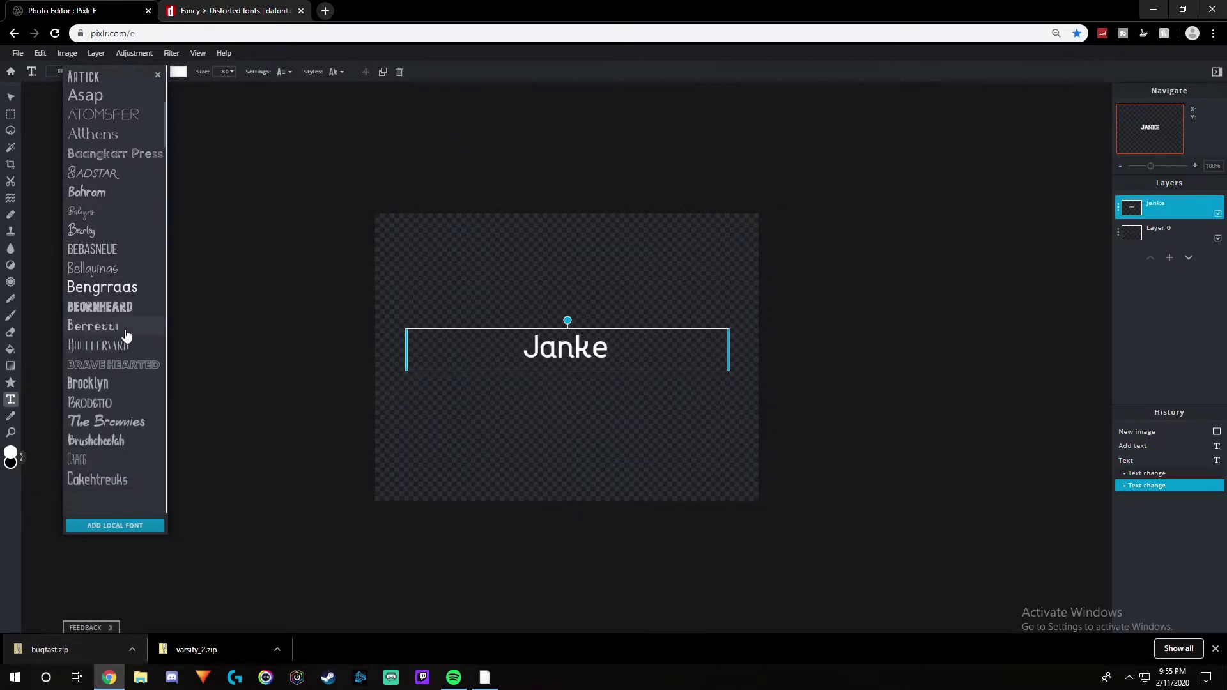
pyautogui.scroll(-1, 125, 335)
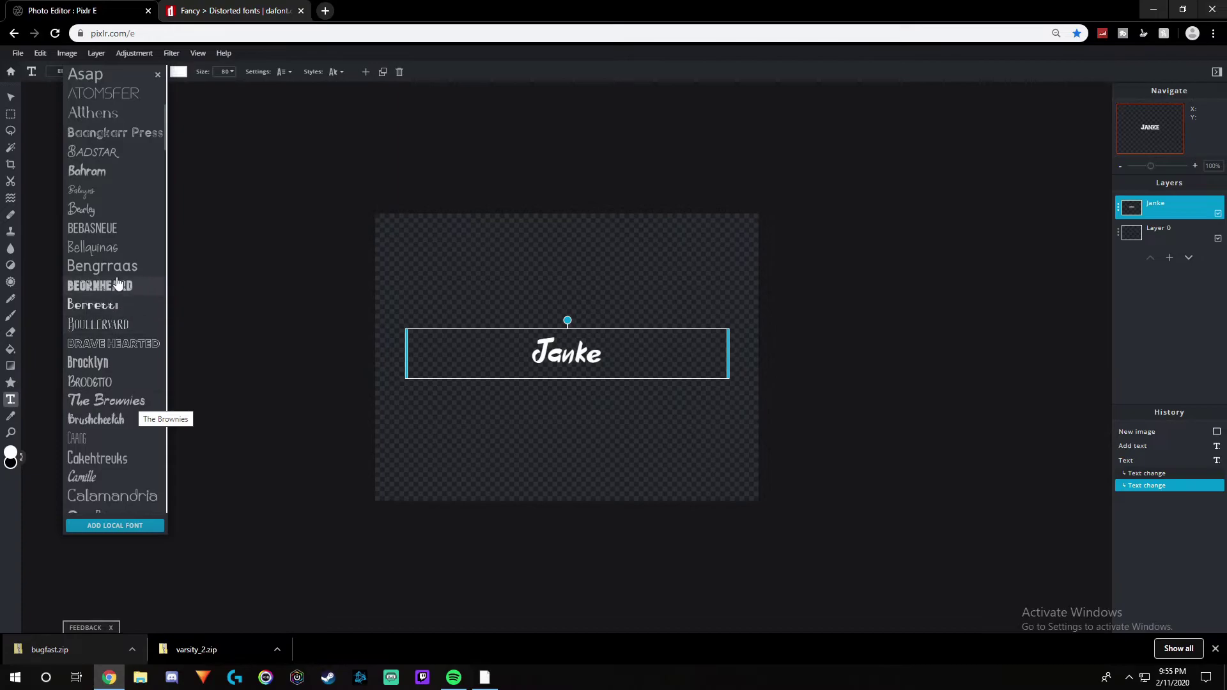
pyautogui.scroll(1, 111, 211)
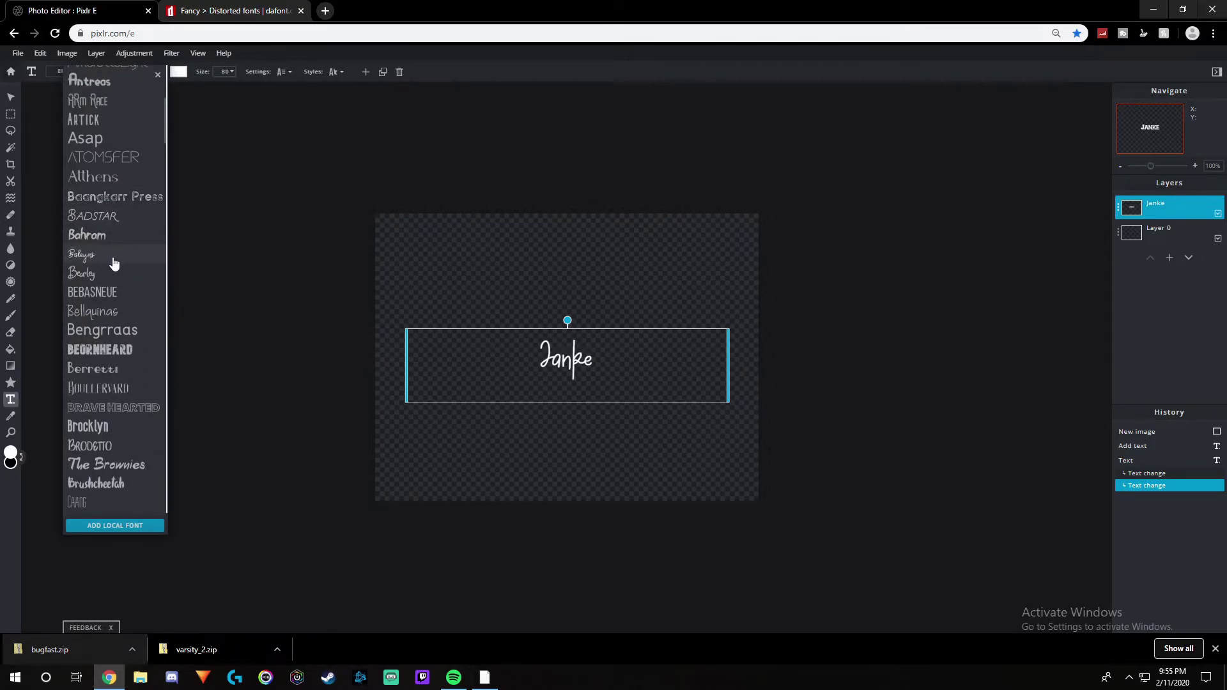
pyautogui.scroll(5, 113, 263)
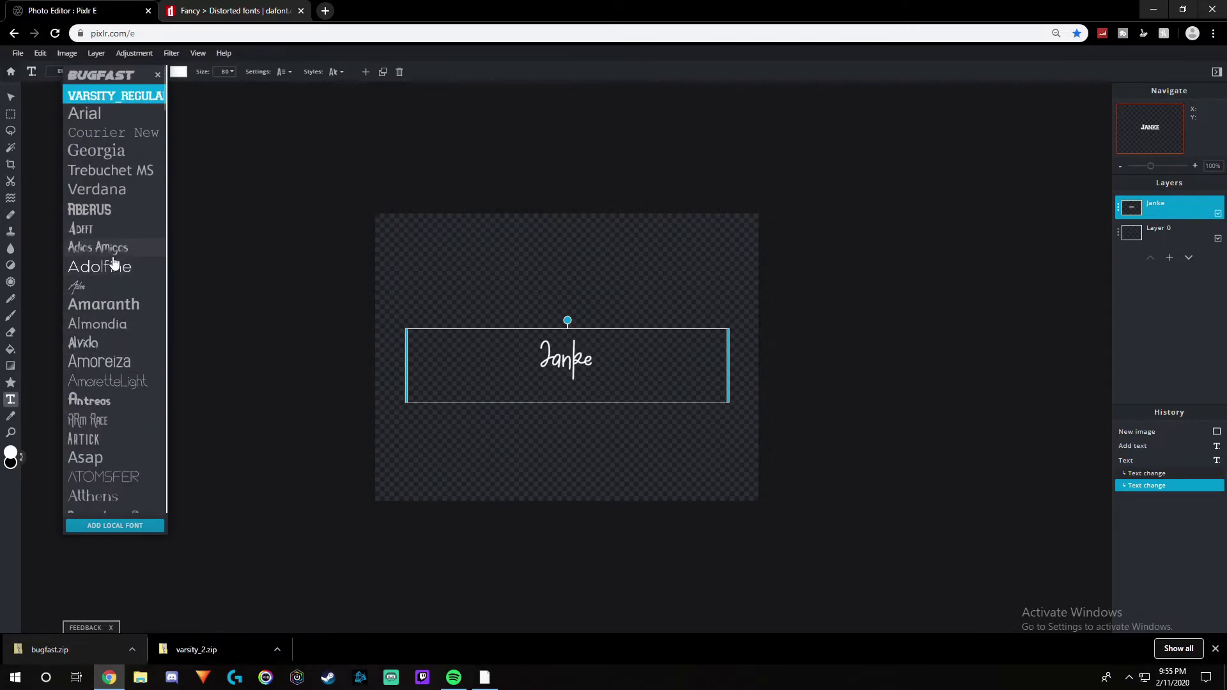
pyautogui.click(109, 77)
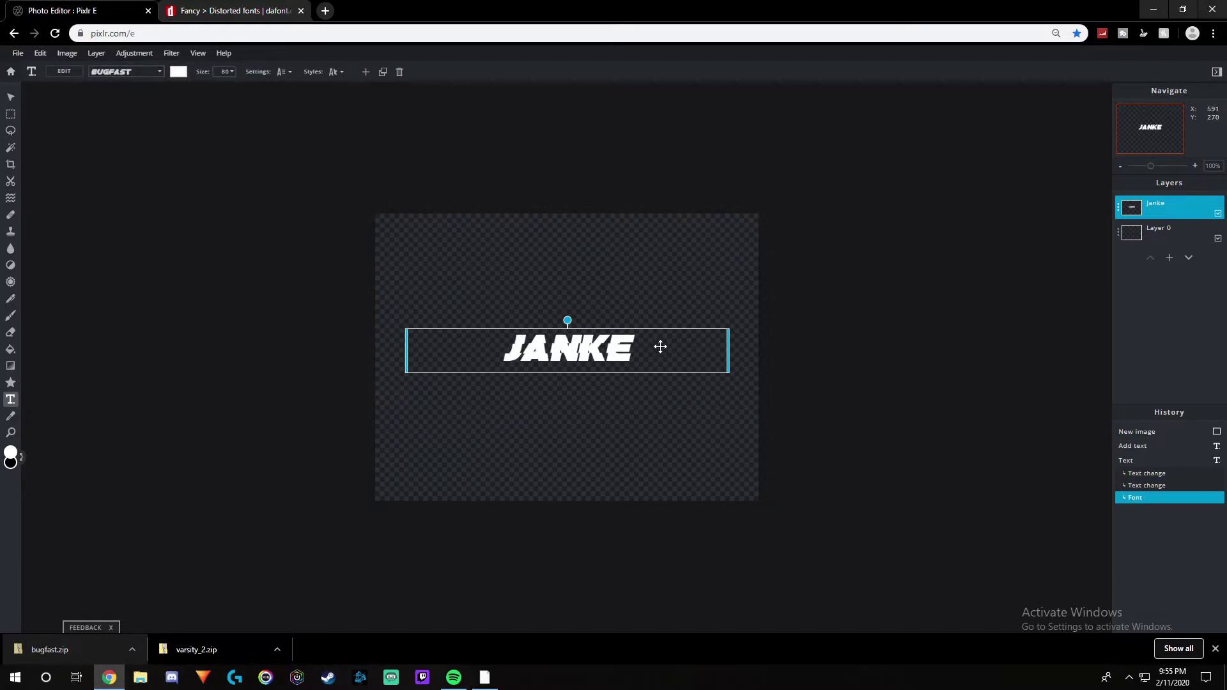
# - Narrow the JANKE text box, keep it centred on the guide, and deselect to finish
pyautogui.moveTo(603, 349); pyautogui.dragTo(602, 337)
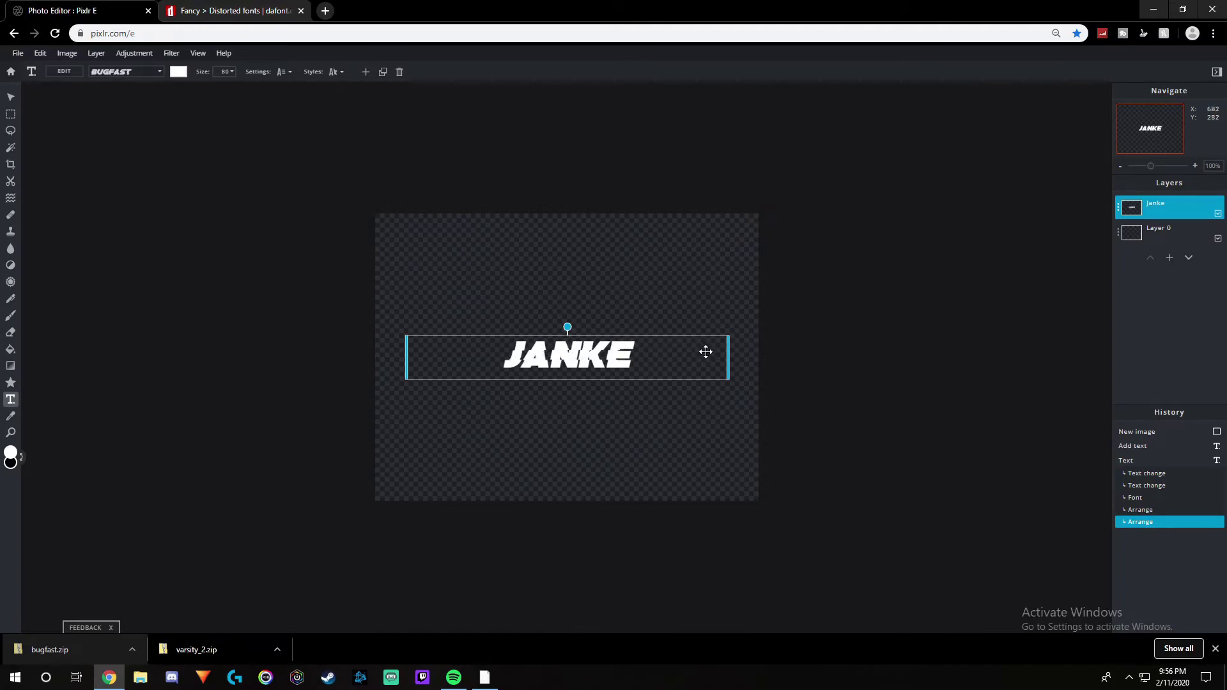
pyautogui.moveTo(725, 356)
pyautogui.mouseDown()
pyautogui.moveTo(627, 359)
pyautogui.moveTo(649, 362)
pyautogui.mouseUp()
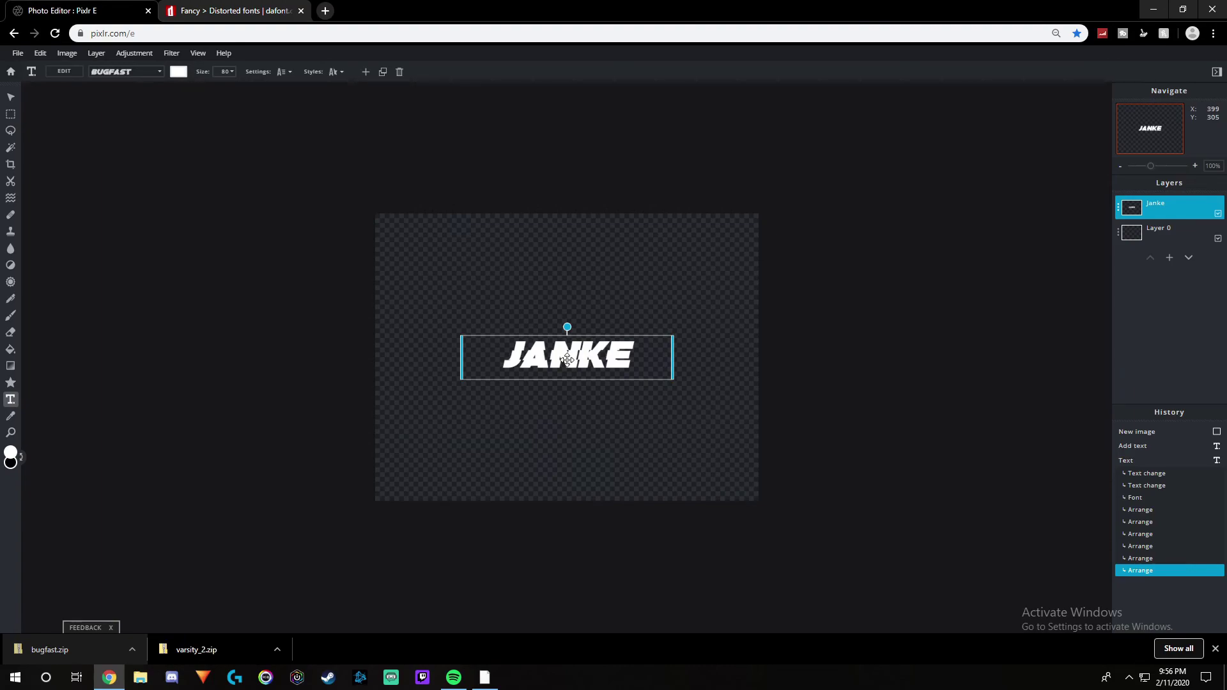
pyautogui.click(766, 289)
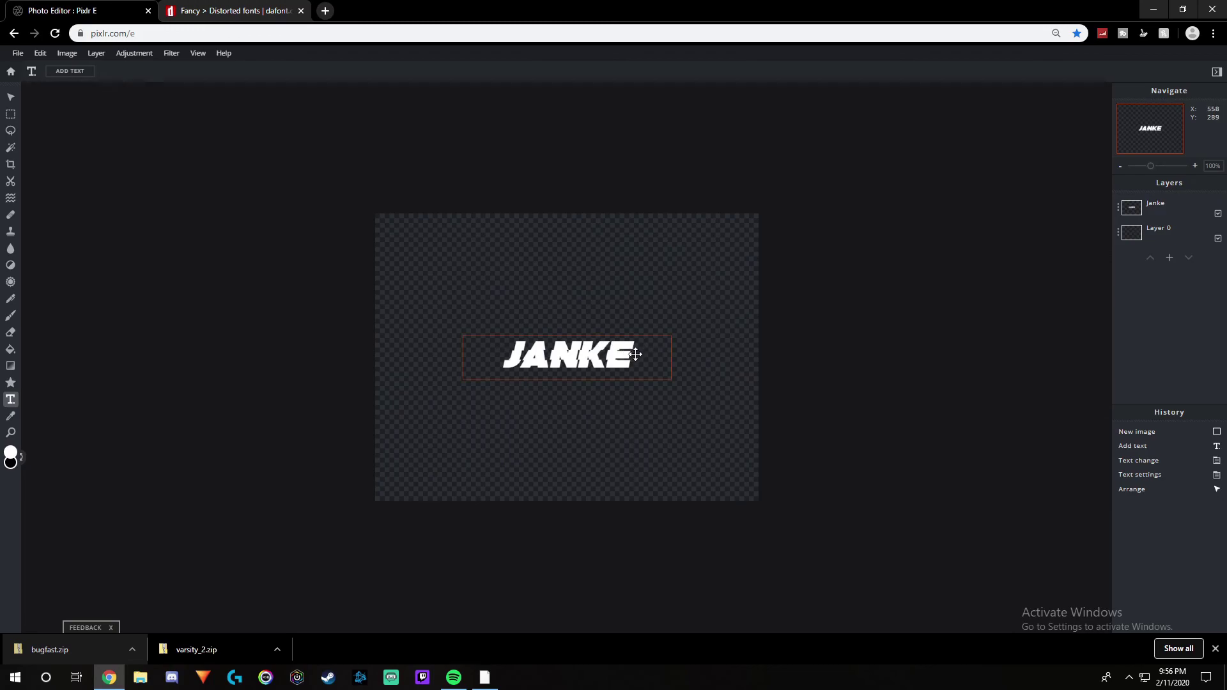